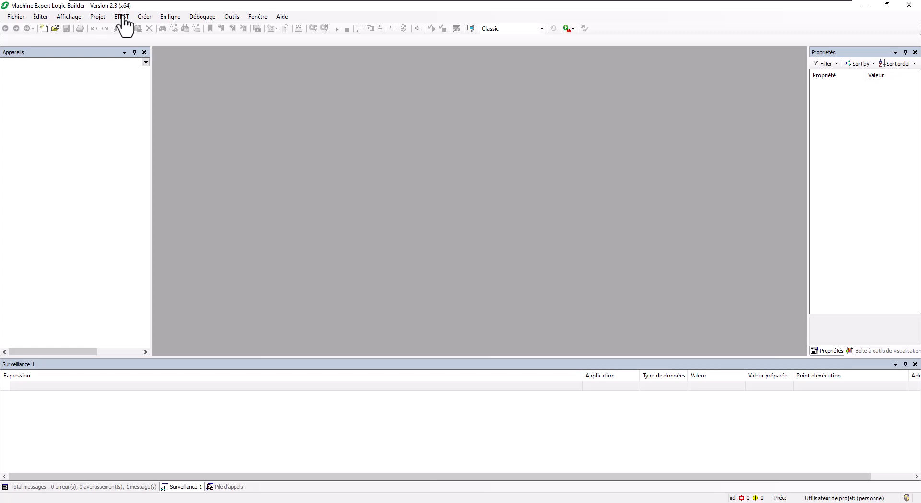
# Step: Start a new default project with the TM251MESE controller
pyautogui.click(21, 17)
pyautogui.click(30, 27)
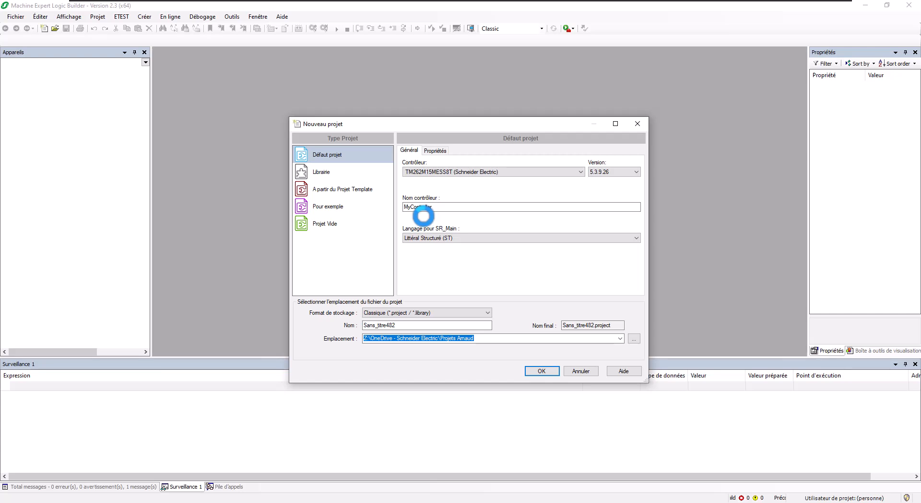
pyautogui.click(429, 172)
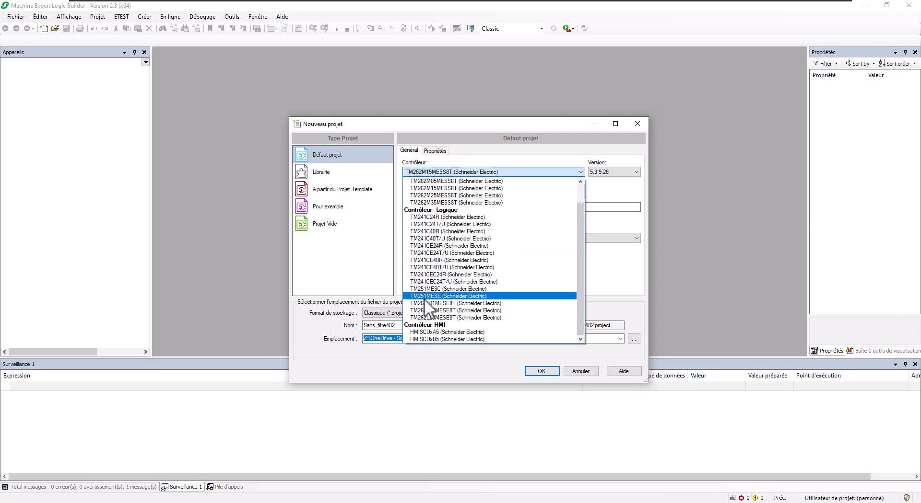
pyautogui.click(436, 296)
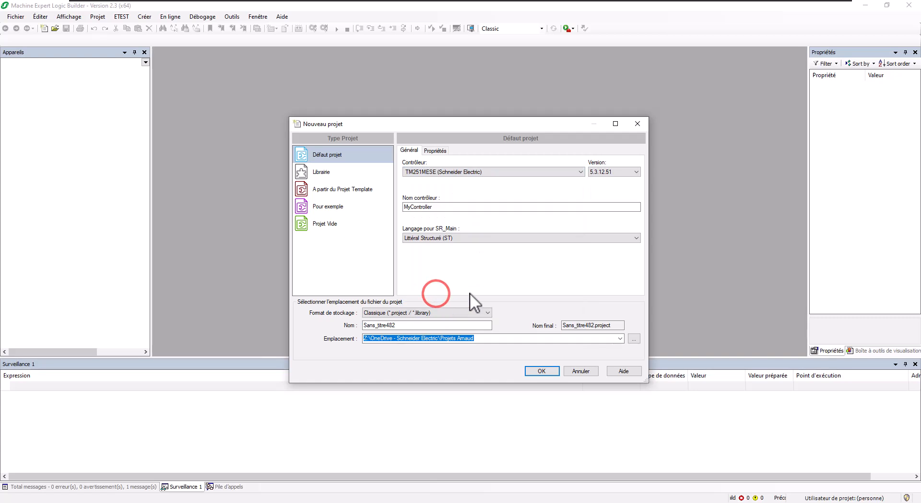
# Step: Name the project "ME V2.3 - M251 - TM3BCEIP" and create it
pyautogui.click(401, 327)
pyautogui.moveTo(401, 326); pyautogui.dragTo(319, 325)
pyautogui.write('ME V2.3 - ')
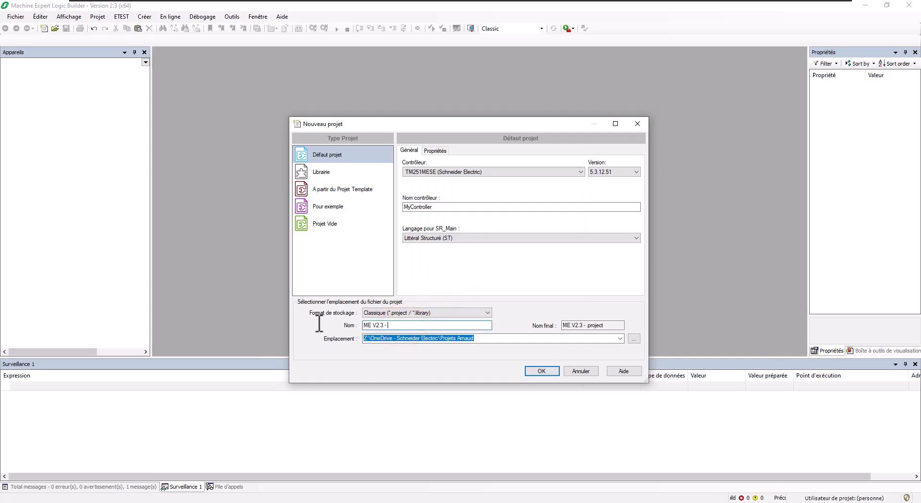
pyautogui.write('M251 - TM3BCEIP')
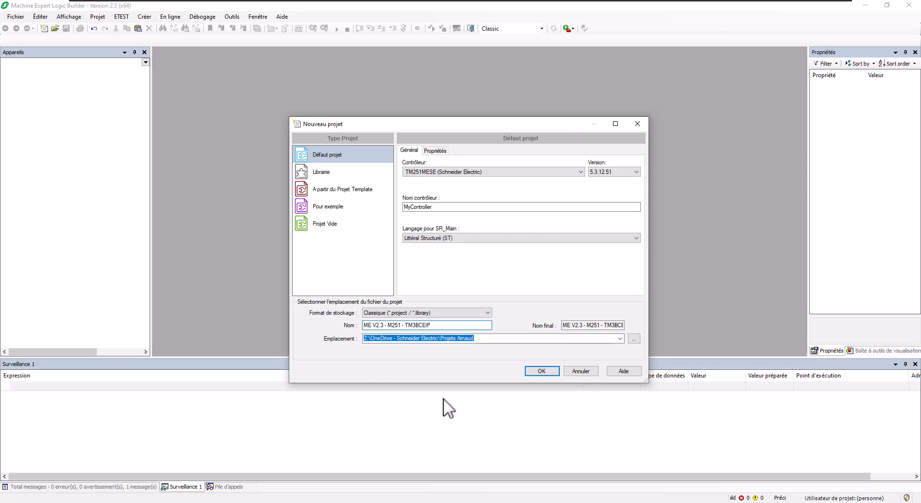
pyautogui.click(536, 372)
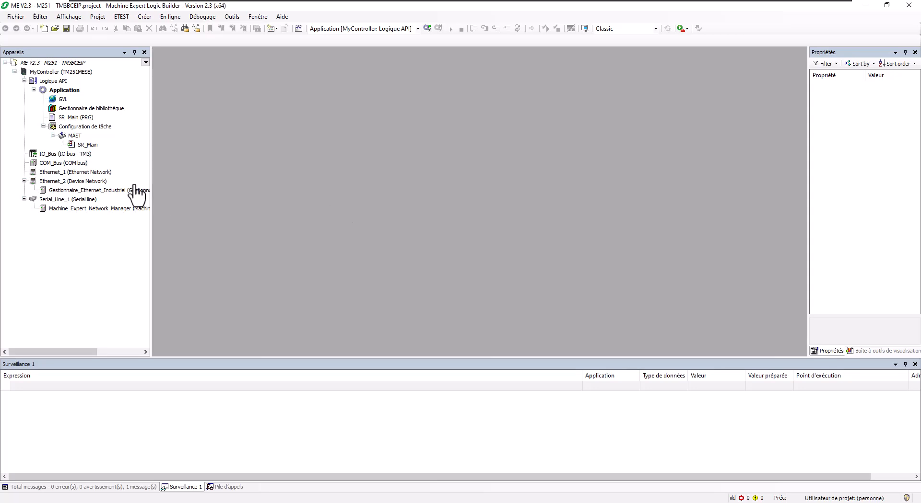
# Step: Set Ethernet_2's fixed IP address to 192.168.0.251 and its subnet mask to 255.255.255.0
pyautogui.click(88, 173)
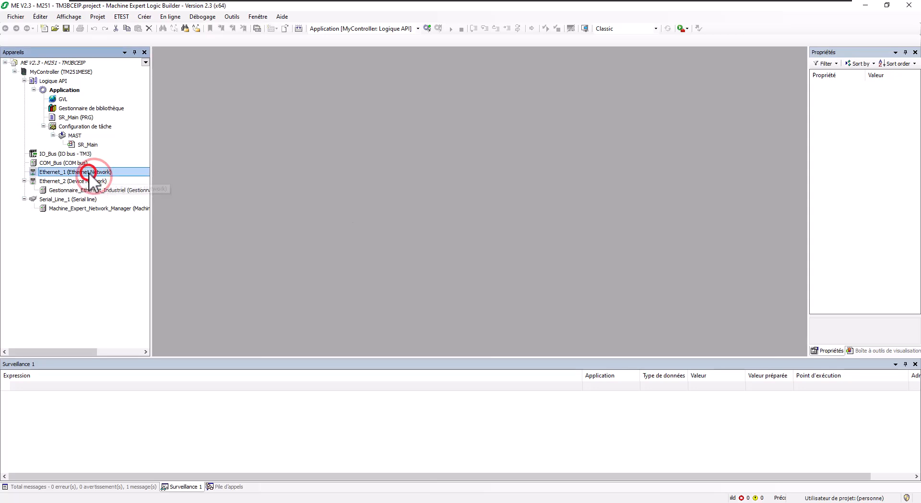
pyautogui.doubleClick(62, 183)
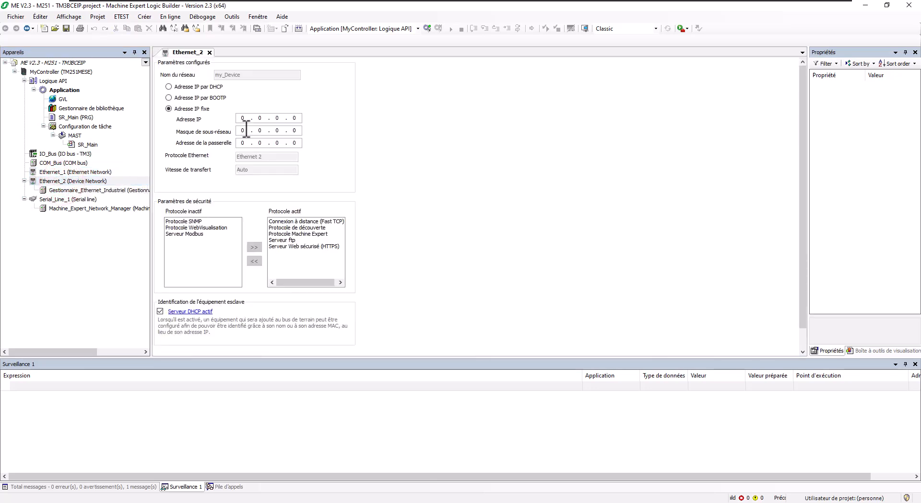
pyautogui.click(243, 118)
pyautogui.write('192 . 16')
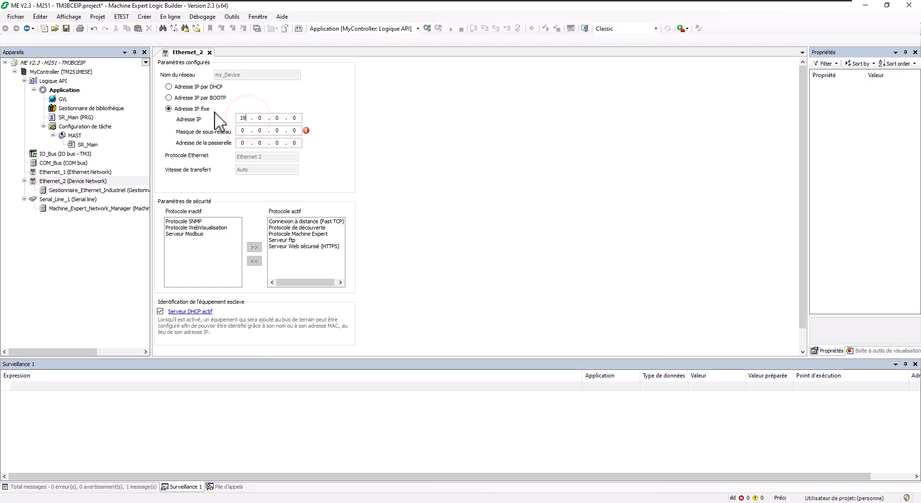
pyautogui.write('8 . 0 . 251')
pyautogui.press('Tab')
pyautogui.write('255 . 255 . 255 .')
# Step: Activate the inactive SNMP, WebVisualisation and Modbus server protocols in Ethernet_2's security parameters
pyautogui.click(199, 222)
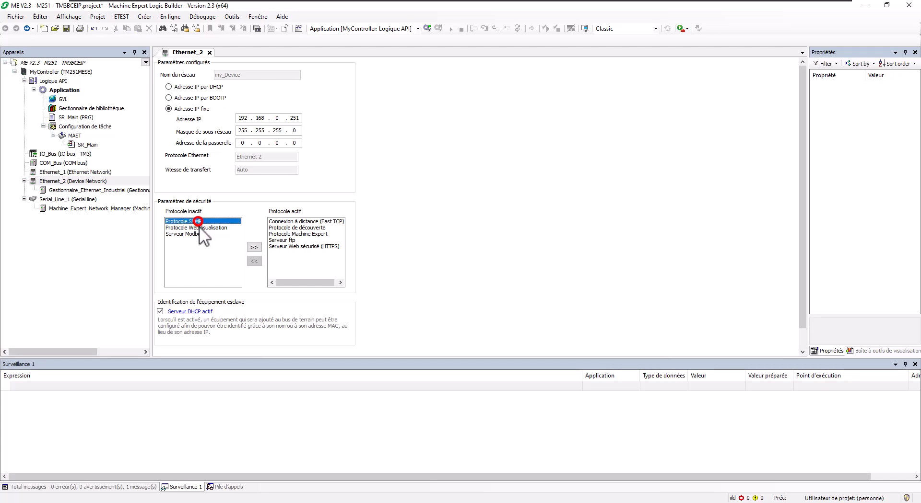
pyautogui.keyDown('shift'); pyautogui.click(197, 234); pyautogui.keyUp('shift')
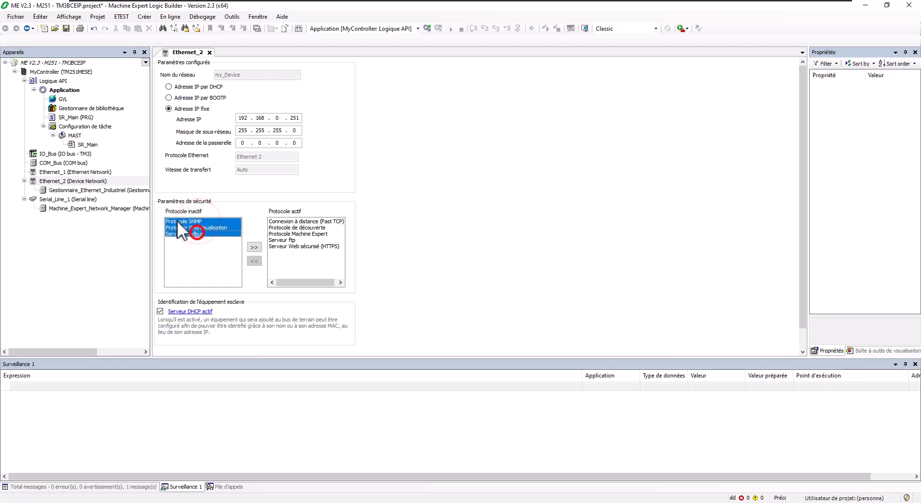
pyautogui.click(254, 247)
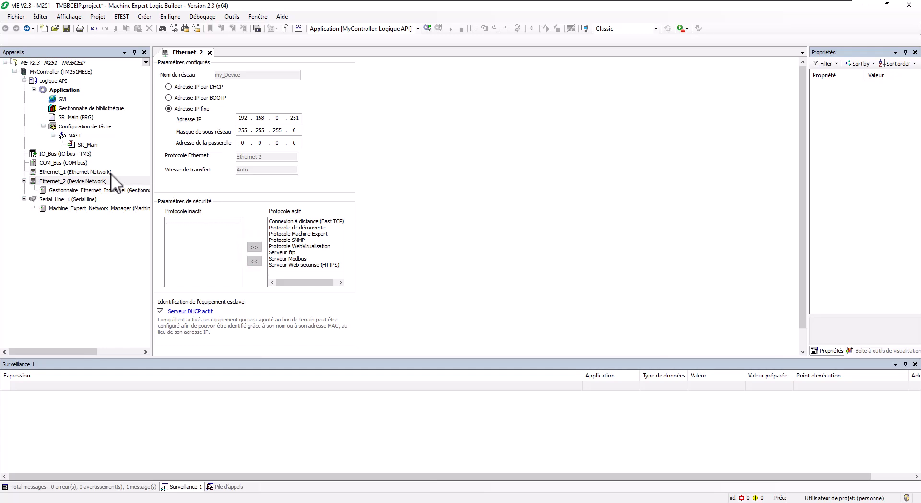
# Step: Add the EtherNet/IP version of the TM3BCEIP bus coupler under Gestionnaire_Ethernet_Industriel, finding it with "tm3bc"
pyautogui.click(64, 191)
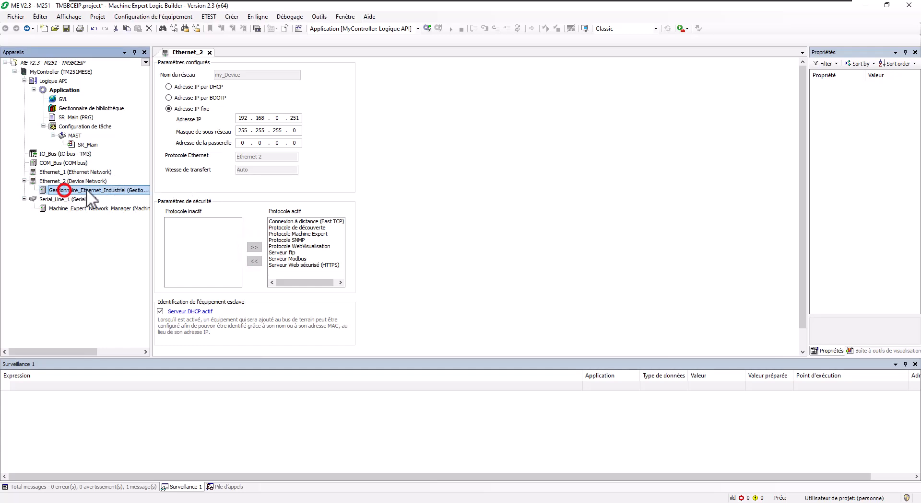
pyautogui.rightClick(101, 191)
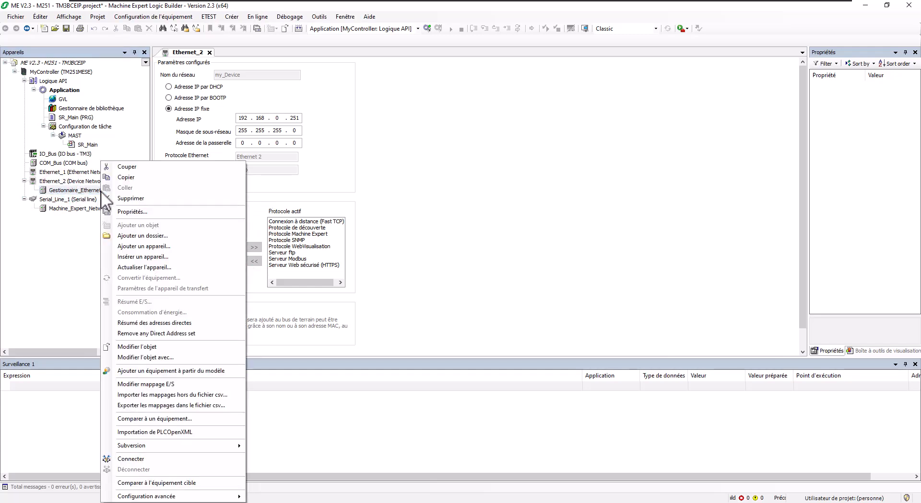
pyautogui.click(125, 245)
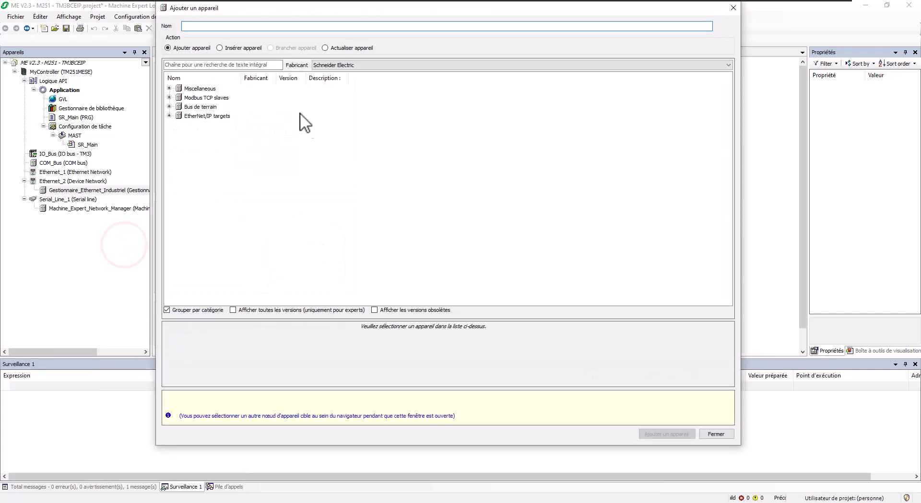
pyautogui.click(224, 65)
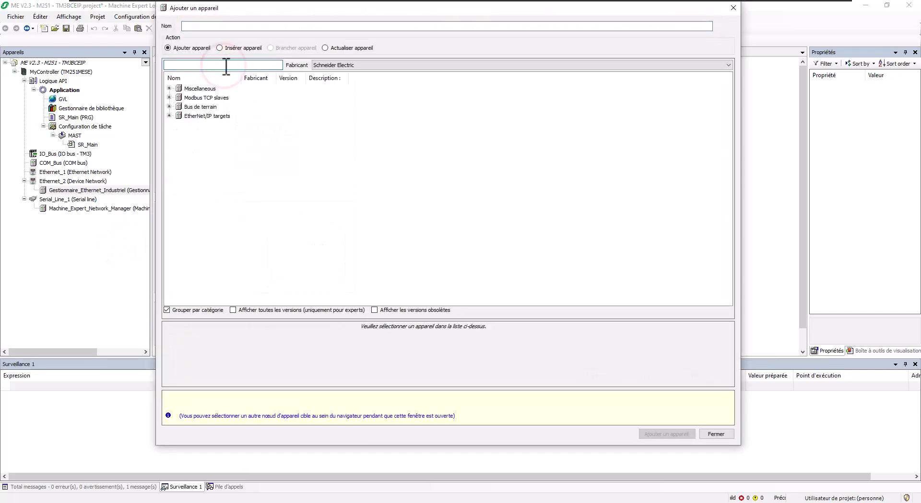
pyautogui.write('tm3bc')
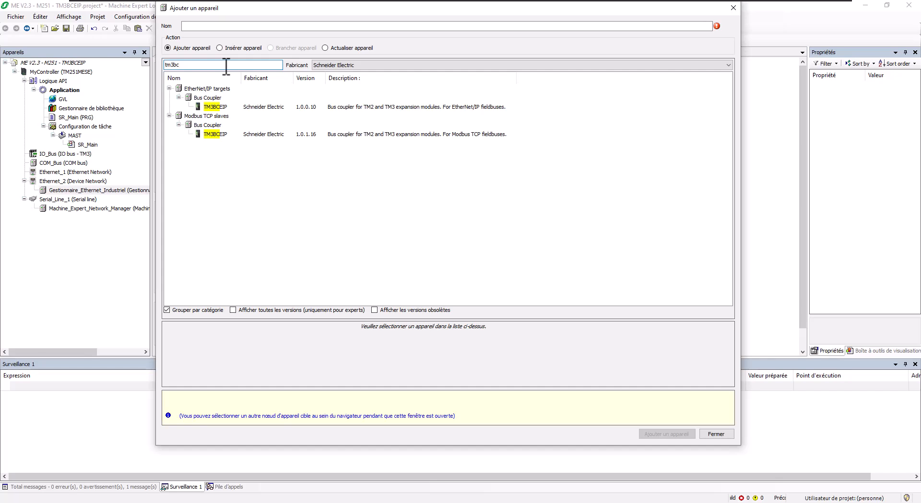
pyautogui.click(211, 105)
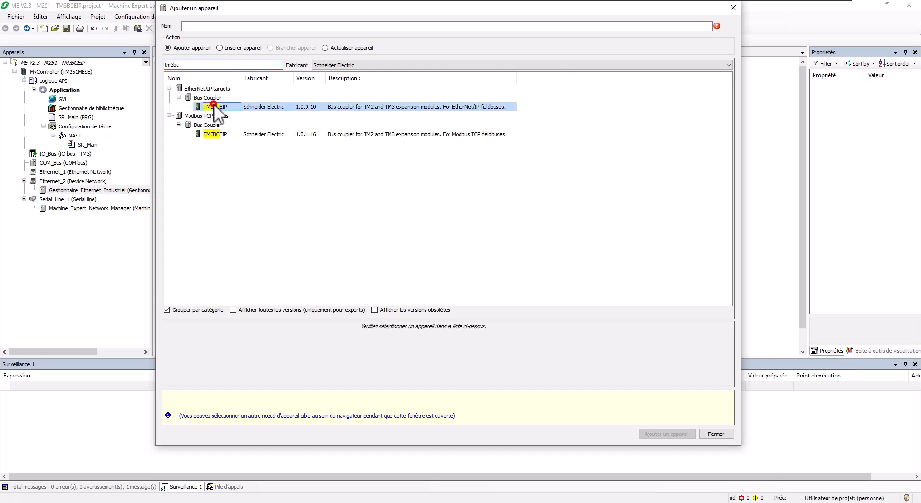
pyautogui.click(214, 134)
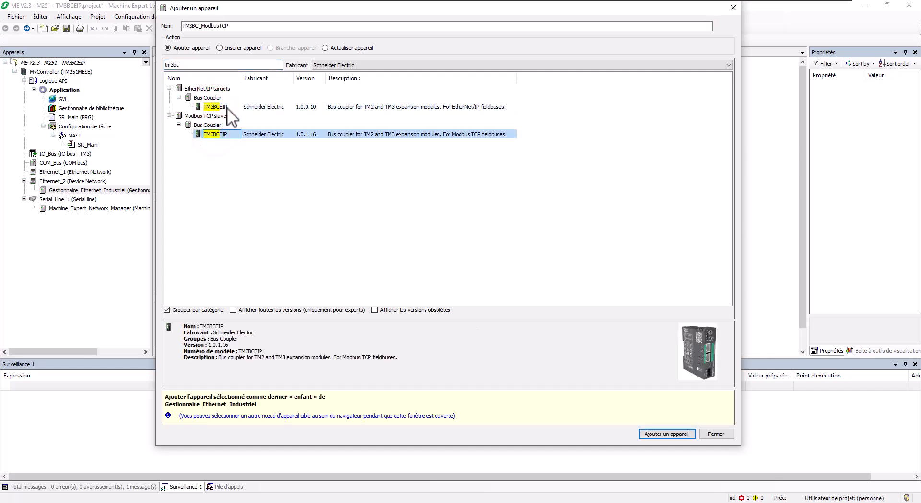
pyautogui.click(221, 98)
pyautogui.click(214, 107)
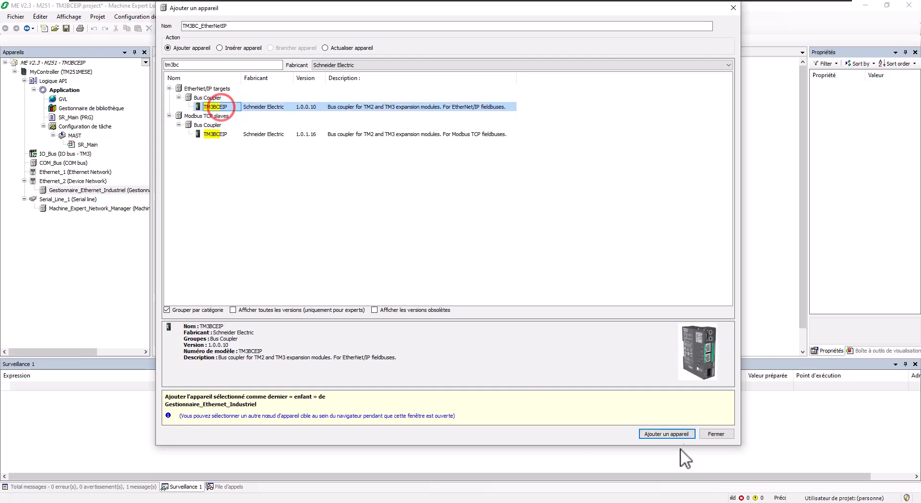
pyautogui.click(679, 434)
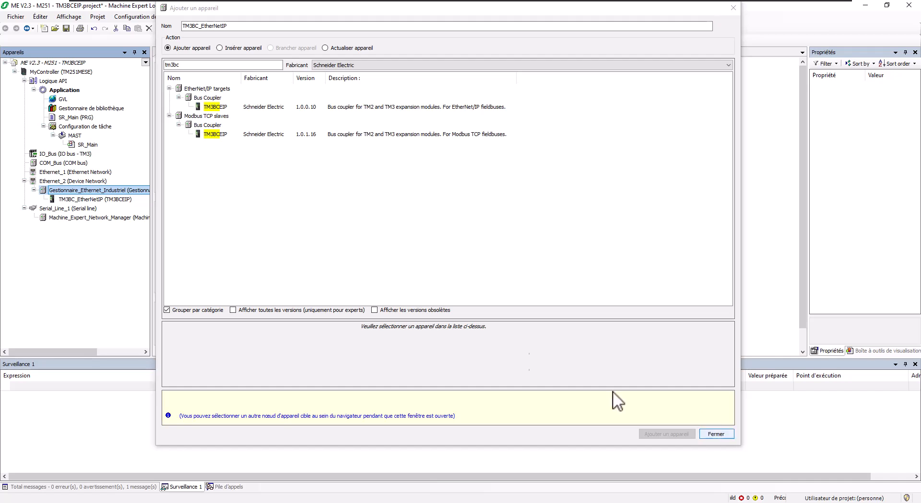
# Step: Add a TM3DI16/G digital input module under the TM3BCEIP bus coupler
pyautogui.click(71, 198)
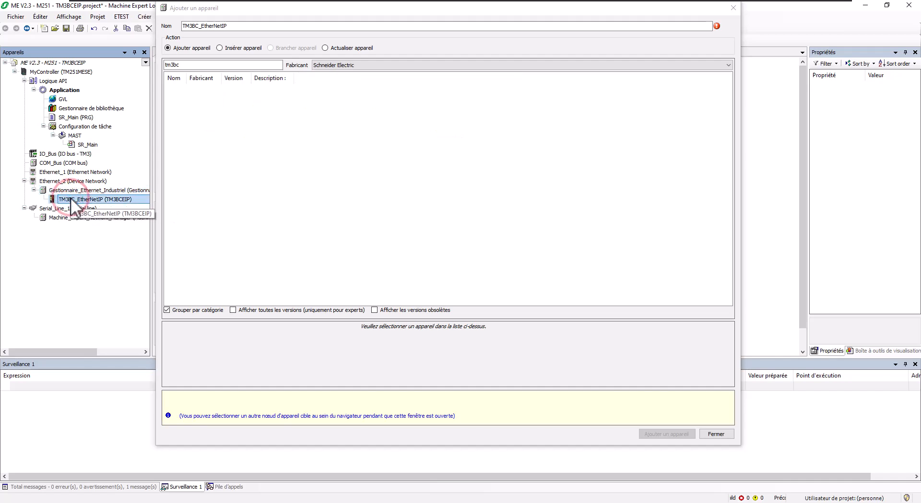
pyautogui.doubleClick(175, 65)
pyautogui.press('BackSpace')
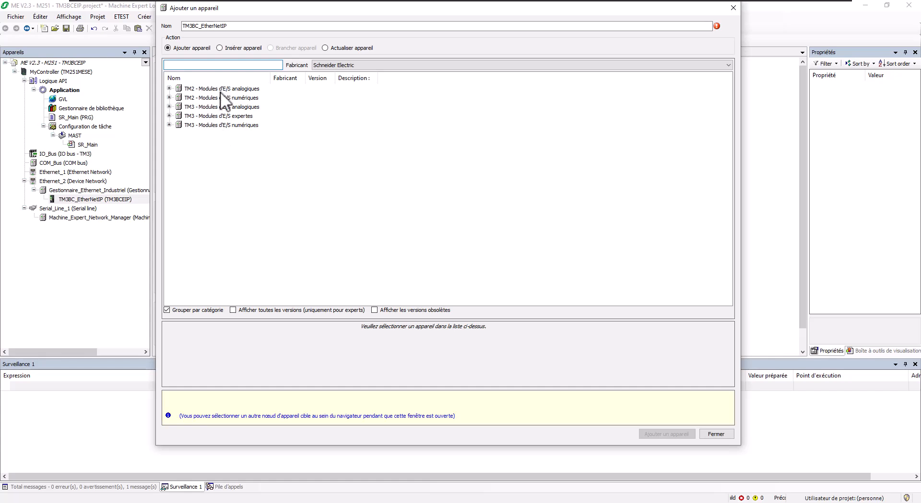
pyautogui.click(169, 116)
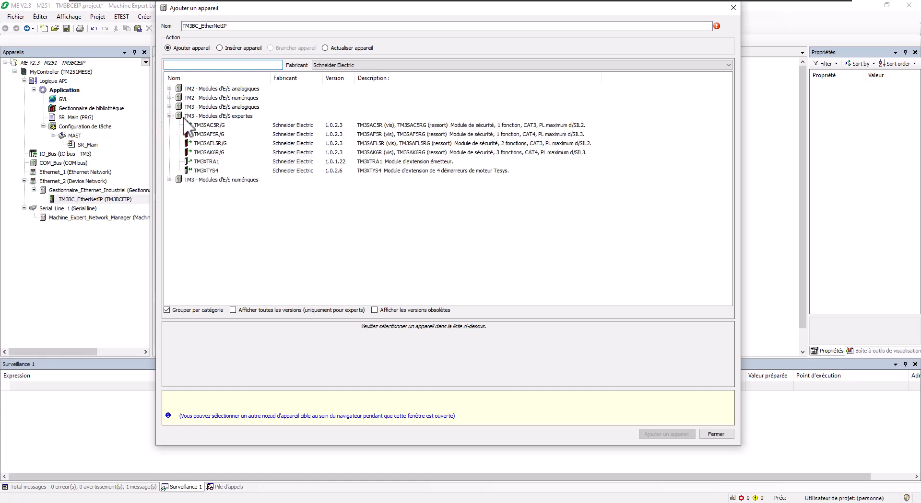
pyautogui.click(169, 116)
pyautogui.click(169, 124)
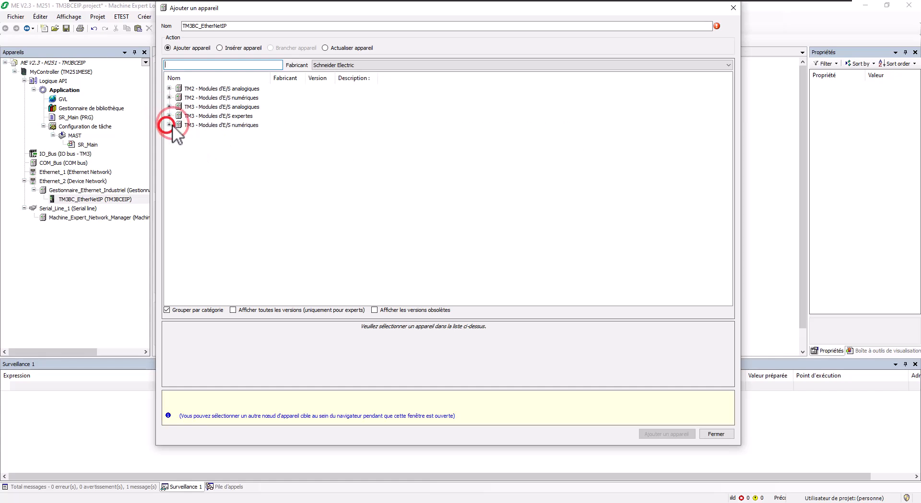
pyautogui.click(179, 134)
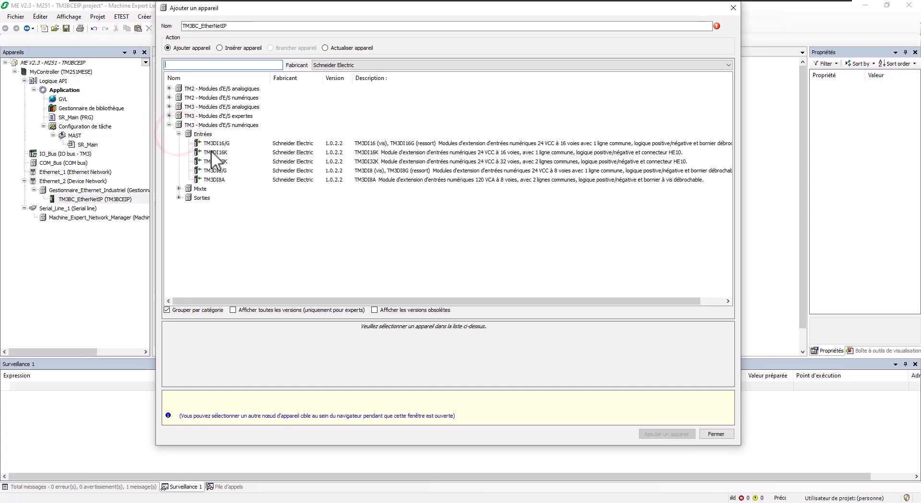
pyautogui.click(223, 143)
pyautogui.click(667, 434)
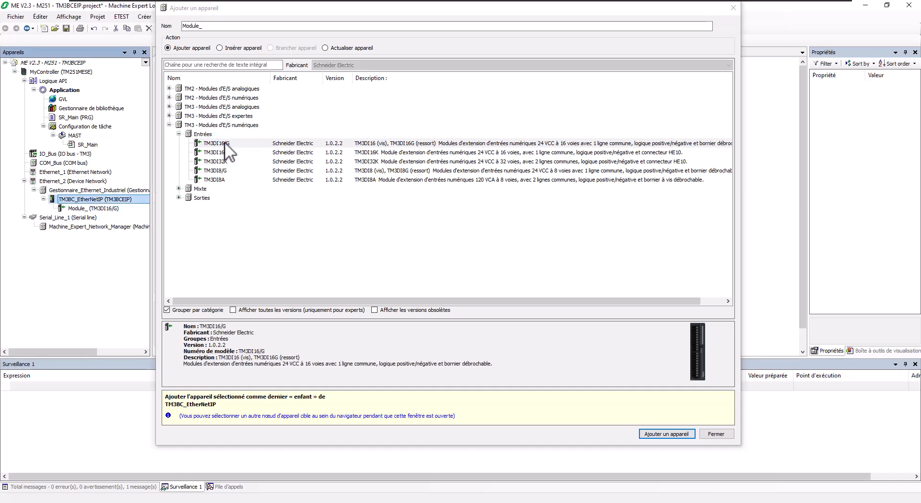
# Step: Add a TM3DQ16T/G digital transistor output module to the bus coupler
pyautogui.click(179, 198)
pyautogui.click(226, 216)
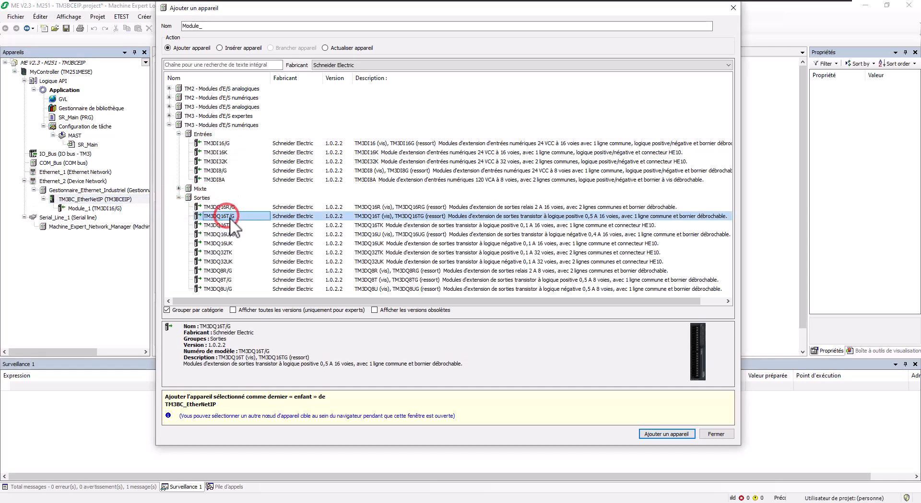
pyautogui.click(661, 436)
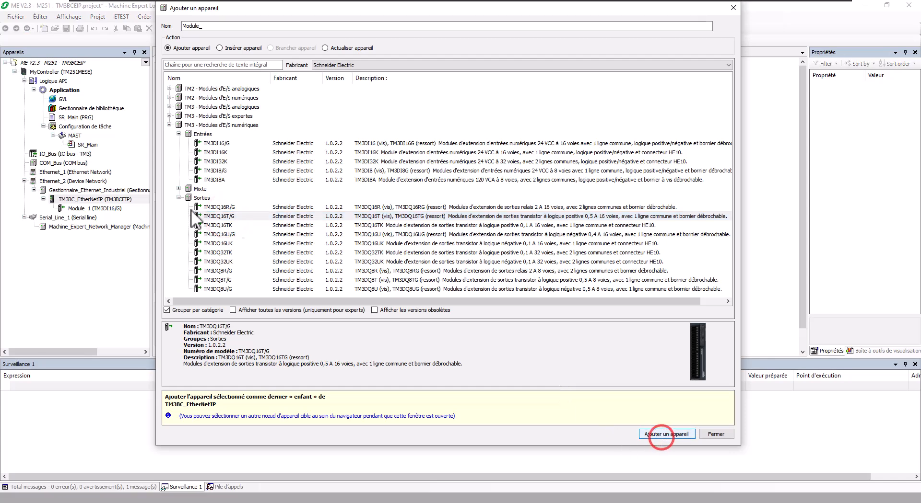
# Step: Add a TM3AI4/G analog input module to the bus coupler
pyautogui.click(169, 107)
pyautogui.click(178, 116)
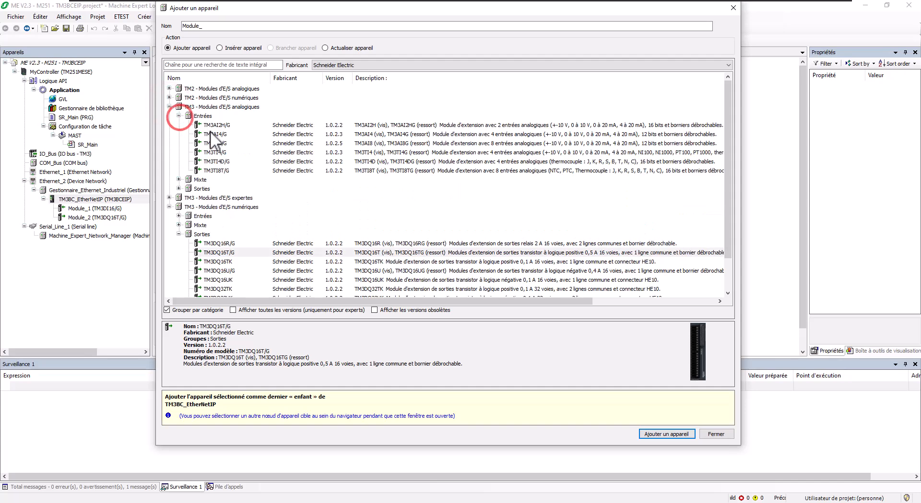
pyautogui.click(221, 136)
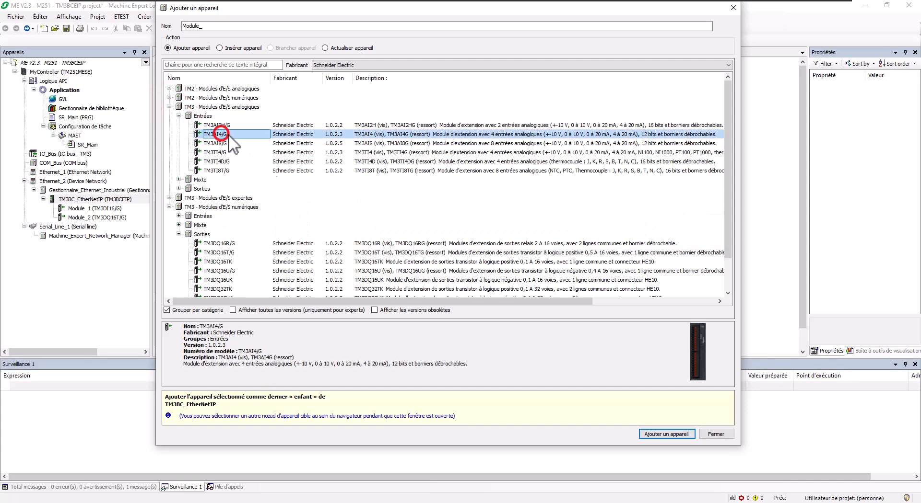
pyautogui.click(665, 435)
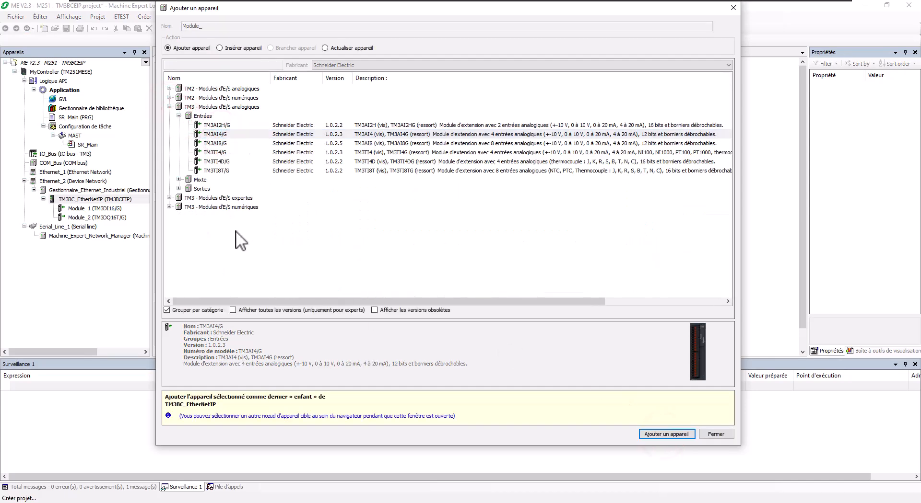
# Step: Add a TM3AQ4/G analog output module to the bus coupler and finish adding devices
pyautogui.click(178, 188)
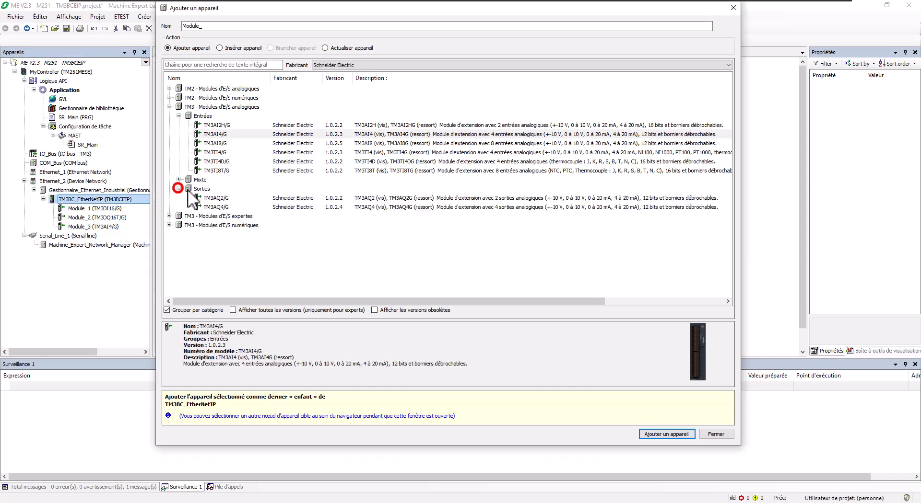
pyautogui.click(214, 207)
pyautogui.click(660, 436)
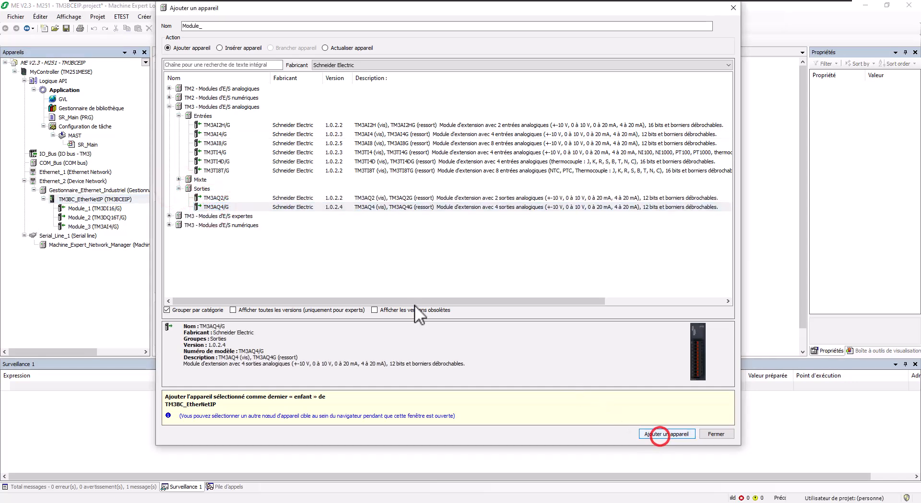
pyautogui.click(713, 431)
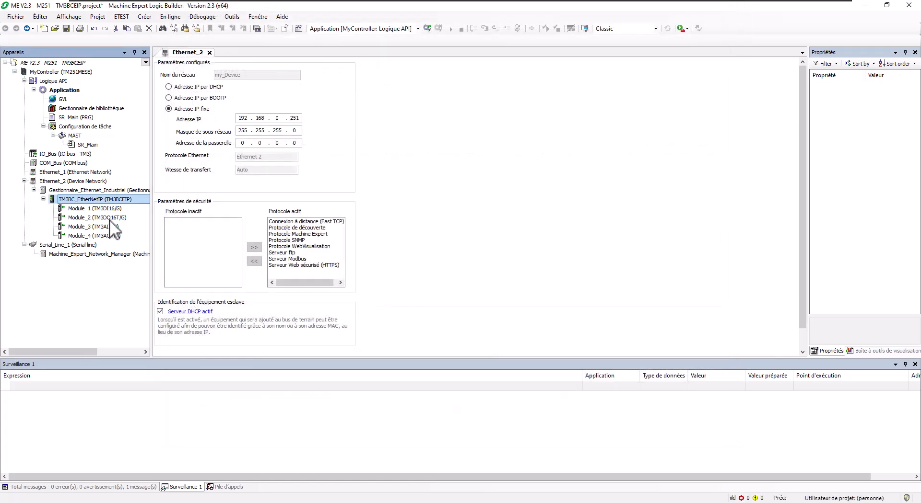
# Step: Review the TM3BC_EtherNetIP coupler's DHCP address settings and device name, and check the DHCP server option on Ethernet_2
pyautogui.doubleClick(79, 198)
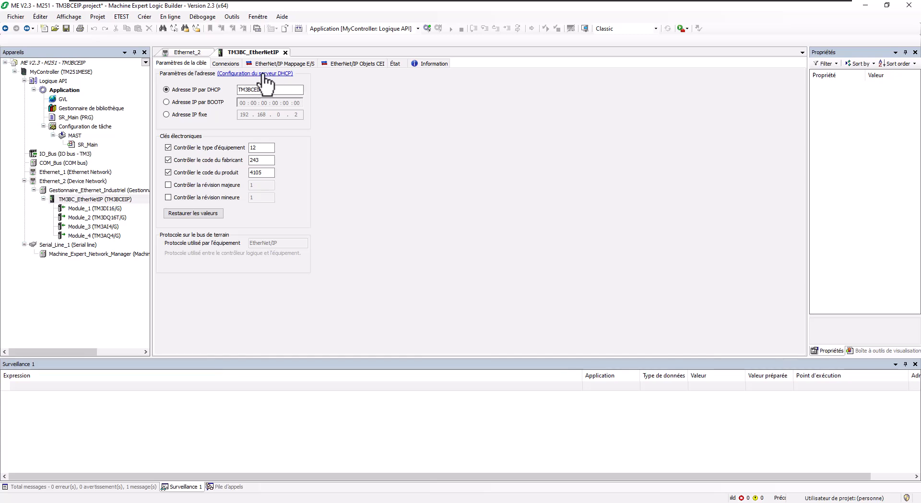
pyautogui.click(182, 50)
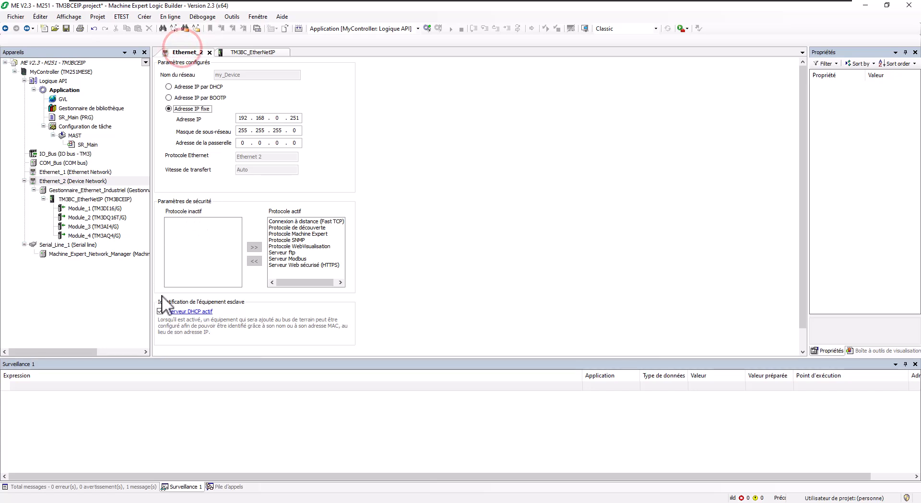
pyautogui.click(256, 51)
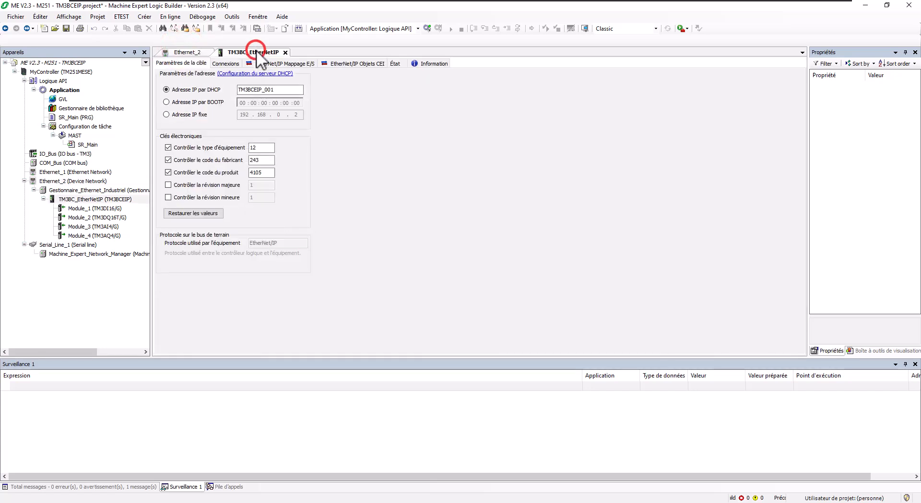
pyautogui.moveTo(266, 89); pyautogui.dragTo(276, 90)
pyautogui.click(265, 90)
pyautogui.moveTo(277, 90)
pyautogui.mouseDown()
pyautogui.moveTo(257, 90)
pyautogui.moveTo(268, 90)
pyautogui.mouseUp()
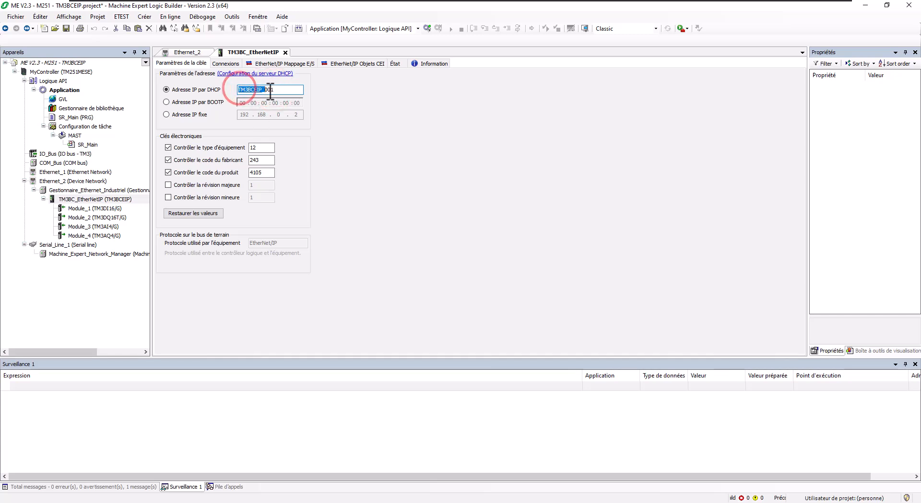
pyautogui.click(265, 91)
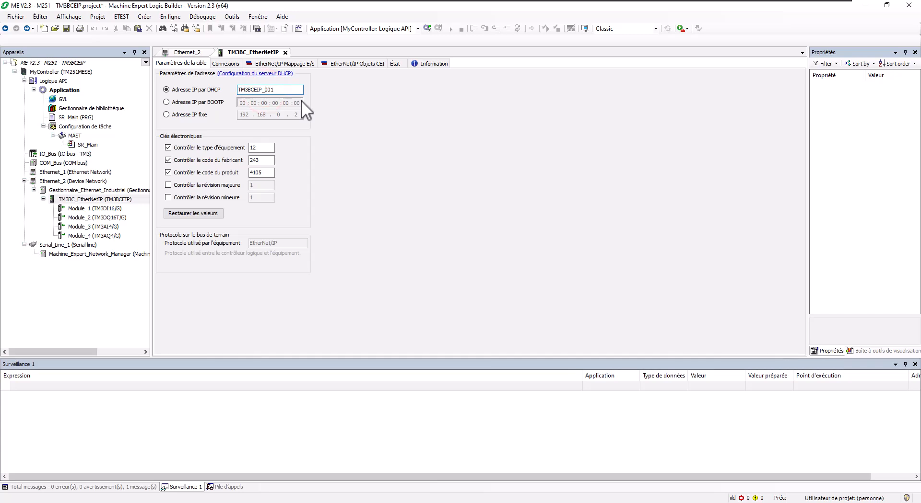
pyautogui.doubleClick(278, 90)
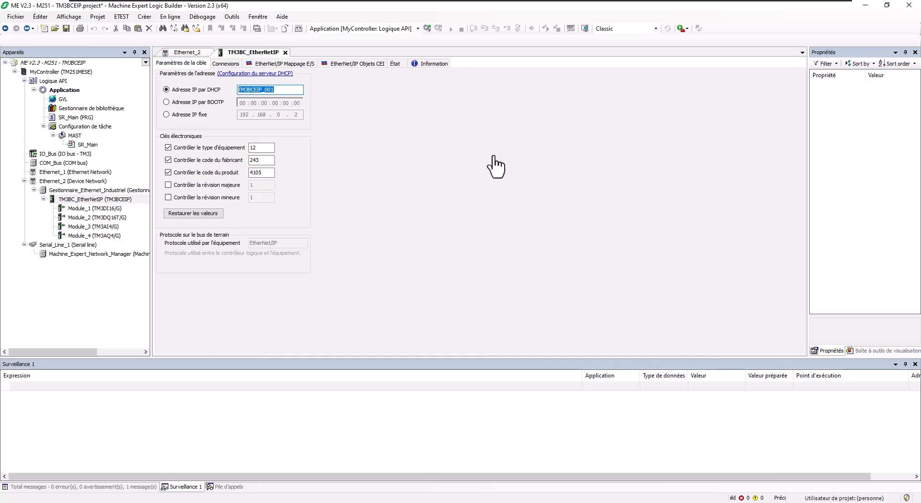
pyautogui.click(286, 91)
# Step: Compare the RPI values of the coupler's device connection with the cycle interval of the MAST task
pyautogui.click(226, 63)
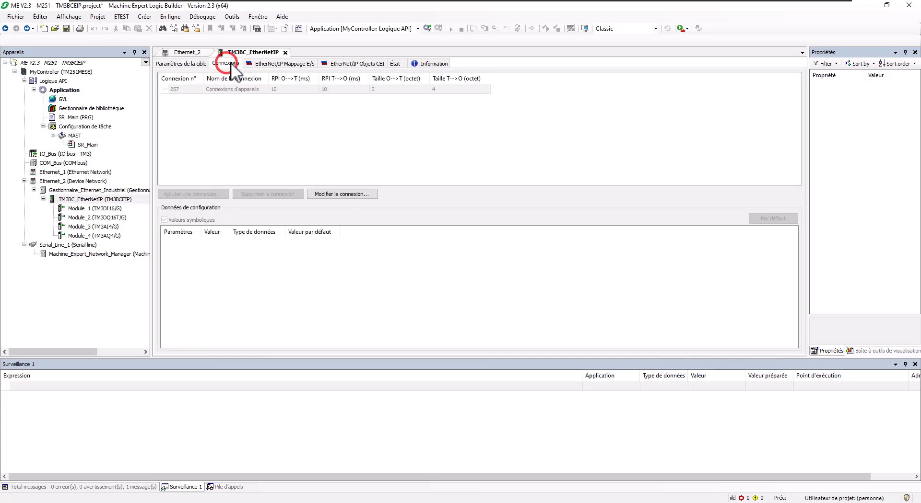
pyautogui.doubleClick(303, 91)
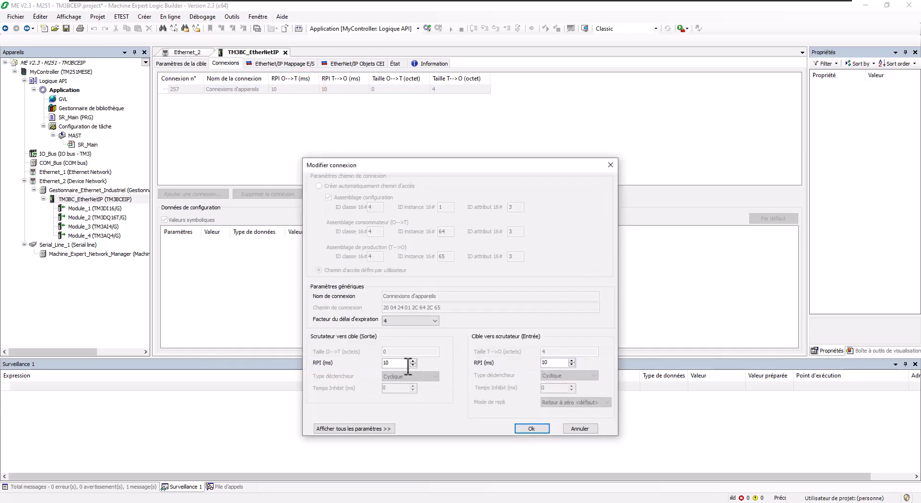
pyautogui.click(397, 363)
pyautogui.click(589, 430)
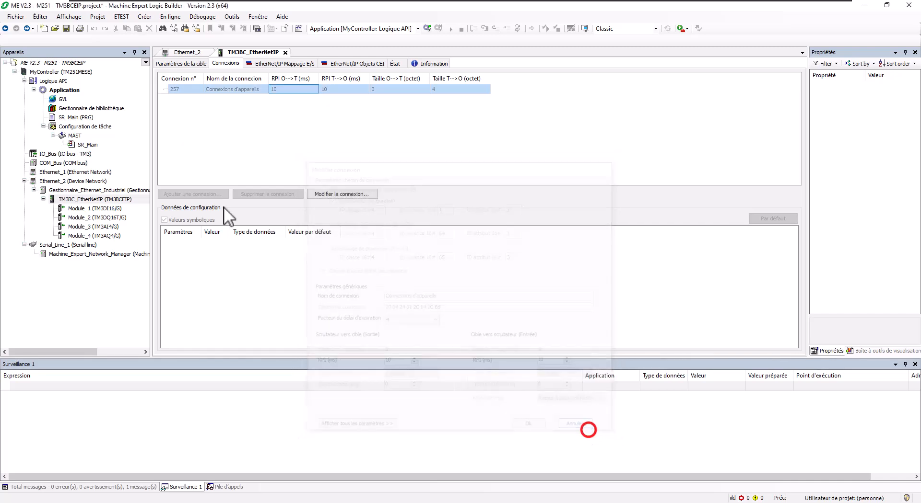
pyautogui.doubleClick(76, 136)
pyautogui.click(313, 107)
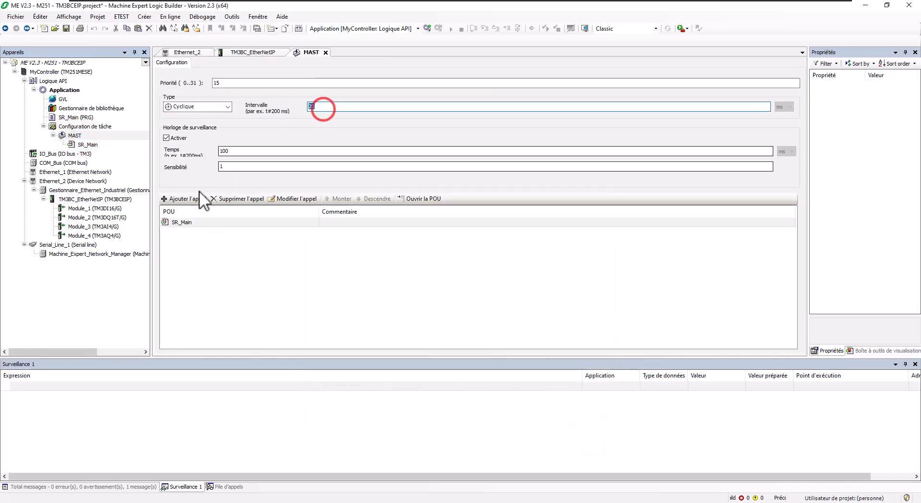
pyautogui.click(243, 52)
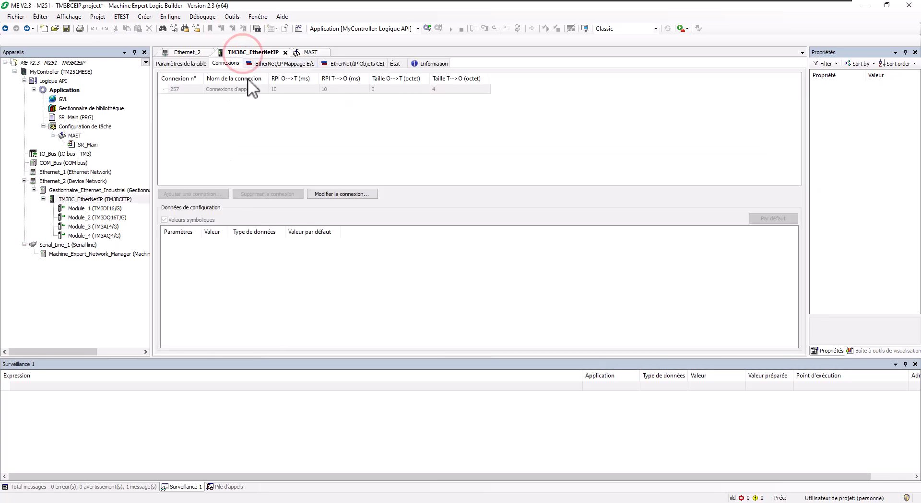
# Step: Set both the output and input RPI of the coupler's device connection to 20 ms
pyautogui.doubleClick(288, 90)
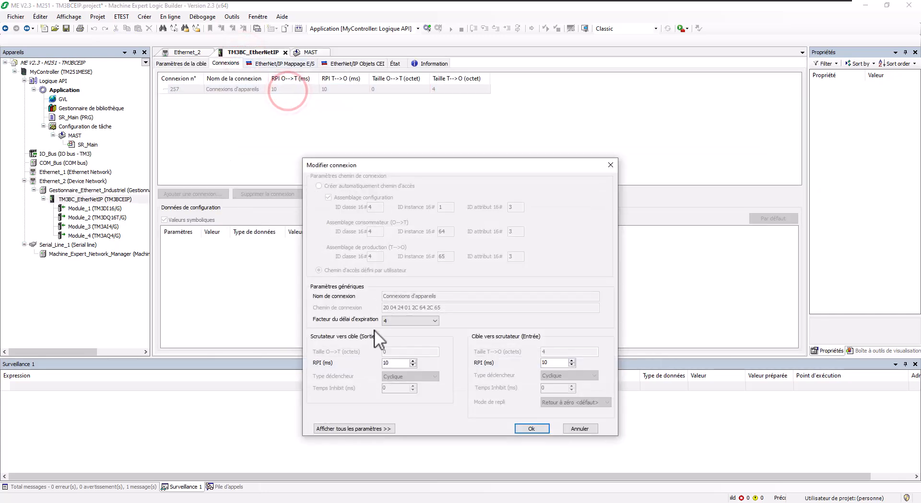
pyautogui.click(398, 363)
pyautogui.doubleClick(397, 363)
pyautogui.write('20')
pyautogui.doubleClick(552, 362)
pyautogui.write('20')
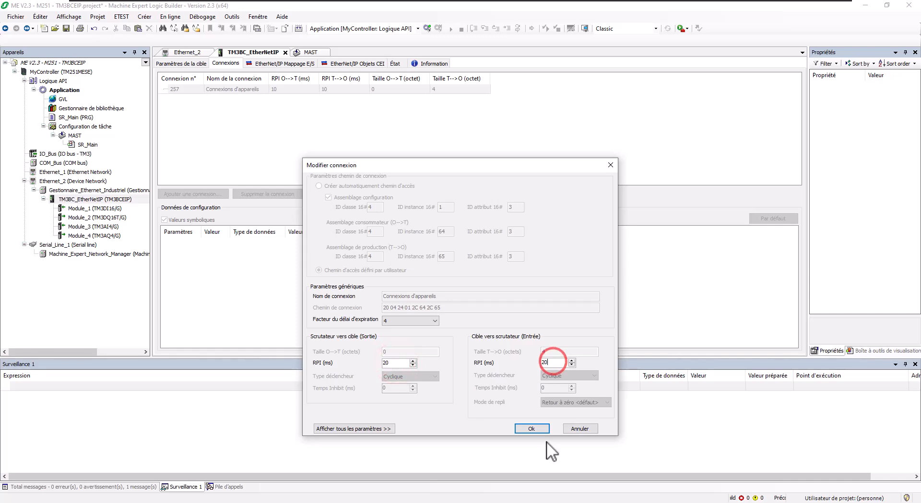
pyautogui.click(540, 431)
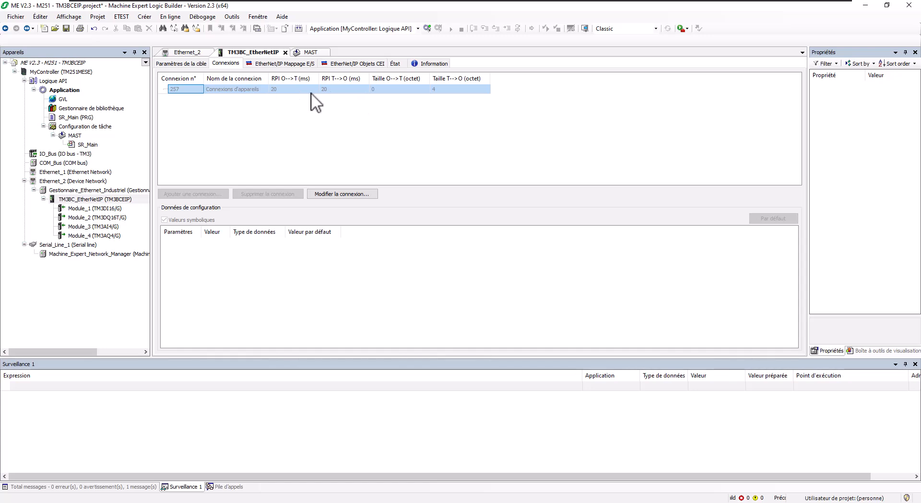
# Step: Expand the IslandStatus word in the coupler's EtherNet/IP I/O mapping, widen the Variable column and look through its status bits
pyautogui.click(194, 63)
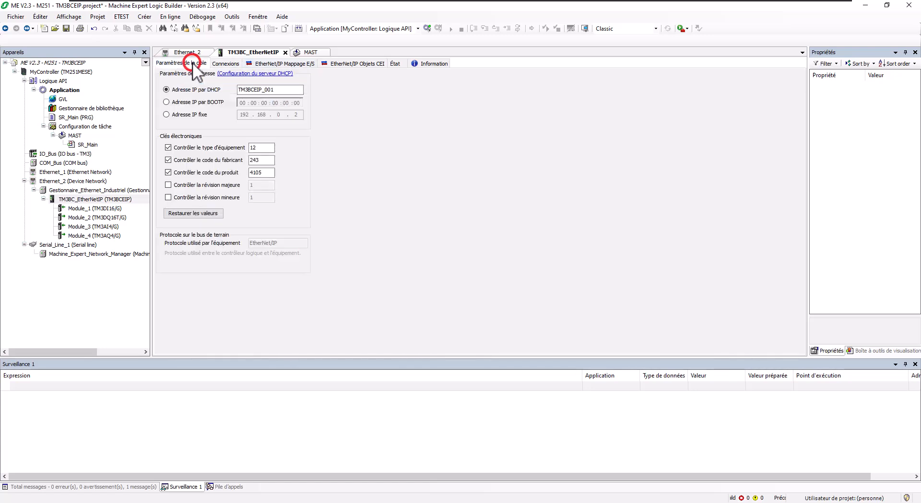
pyautogui.click(229, 62)
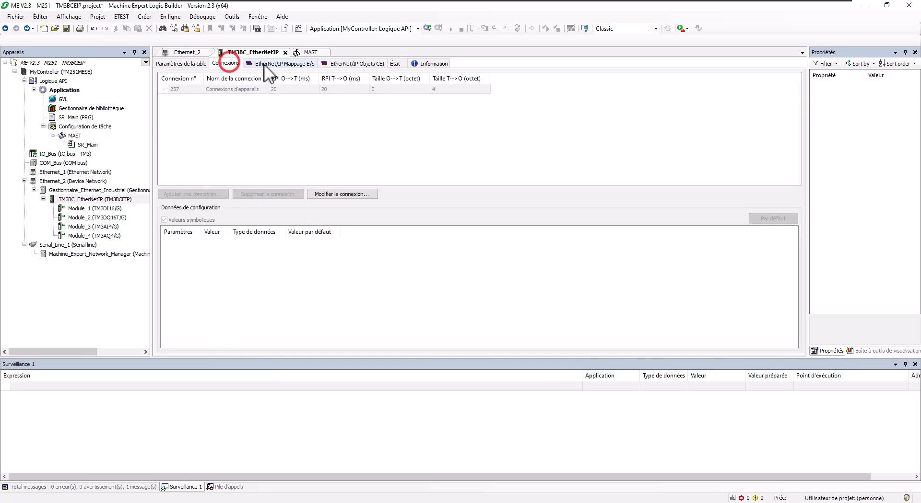
pyautogui.click(266, 63)
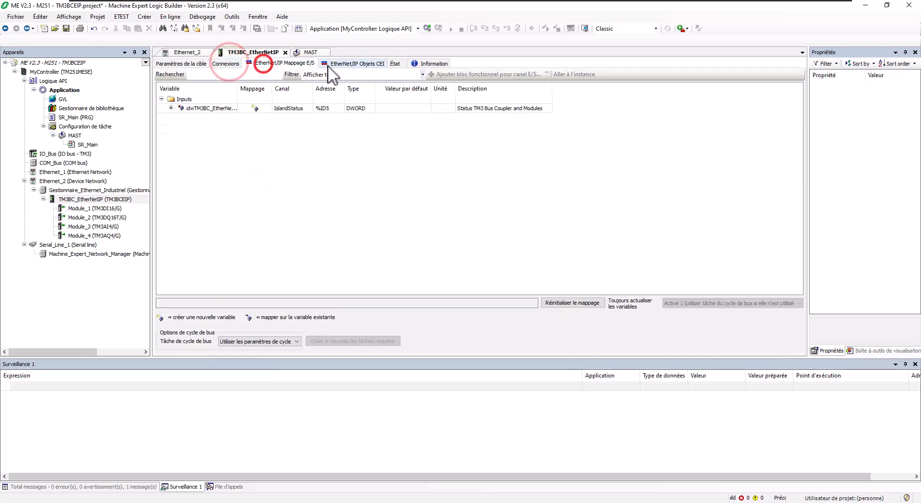
pyautogui.click(171, 109)
pyautogui.moveTo(237, 89); pyautogui.dragTo(302, 88)
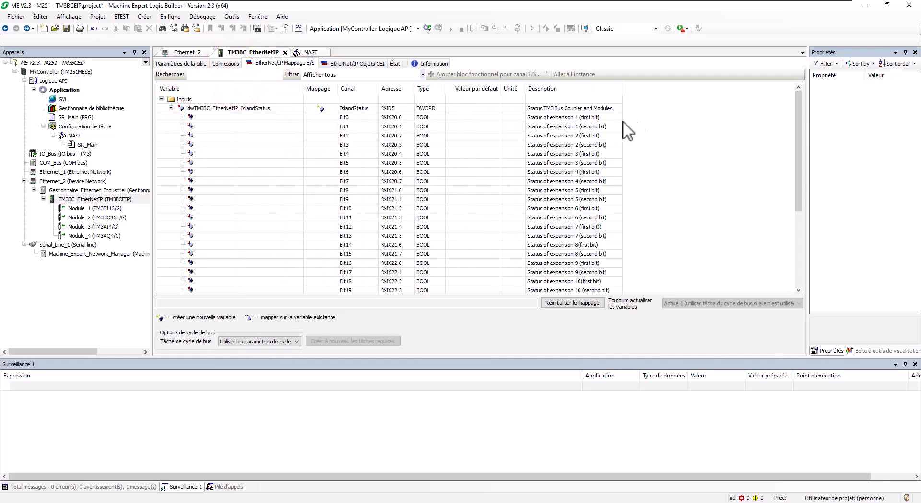
pyautogui.scroll(-5, 579, 193)
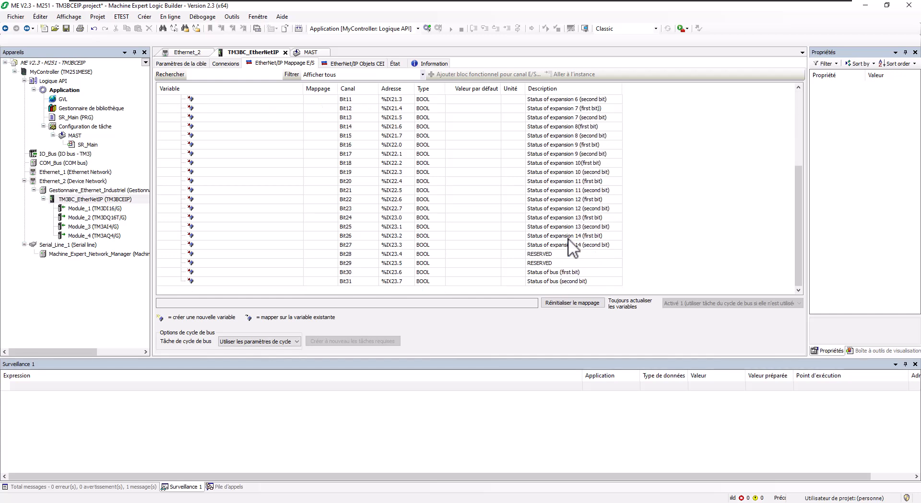
pyautogui.scroll(5, 582, 221)
# Step: Examine the first and second status bits of expansions 1 and 2, as well as the remaining expansion and bus status bits
pyautogui.click(594, 117)
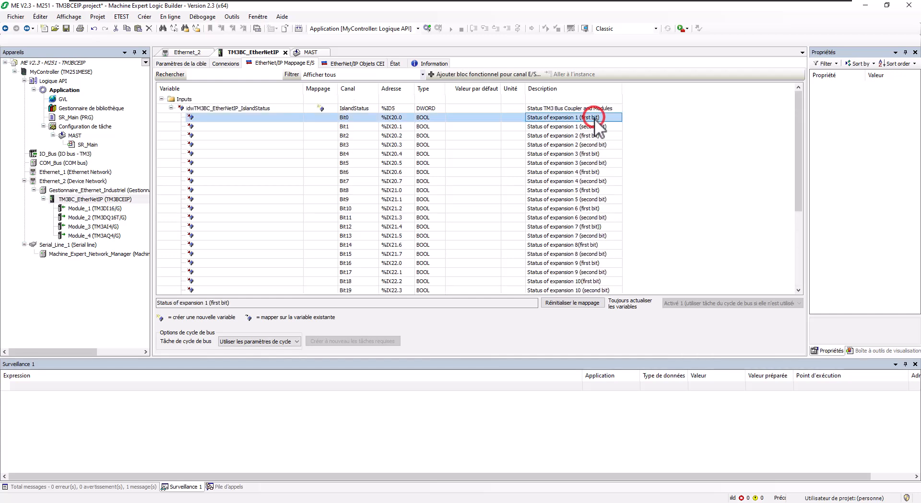
pyautogui.click(595, 126)
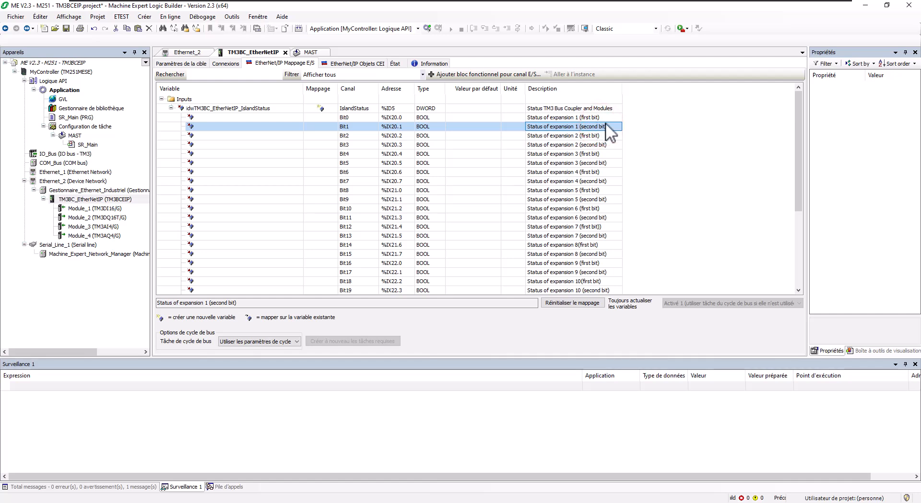
pyautogui.click(606, 117)
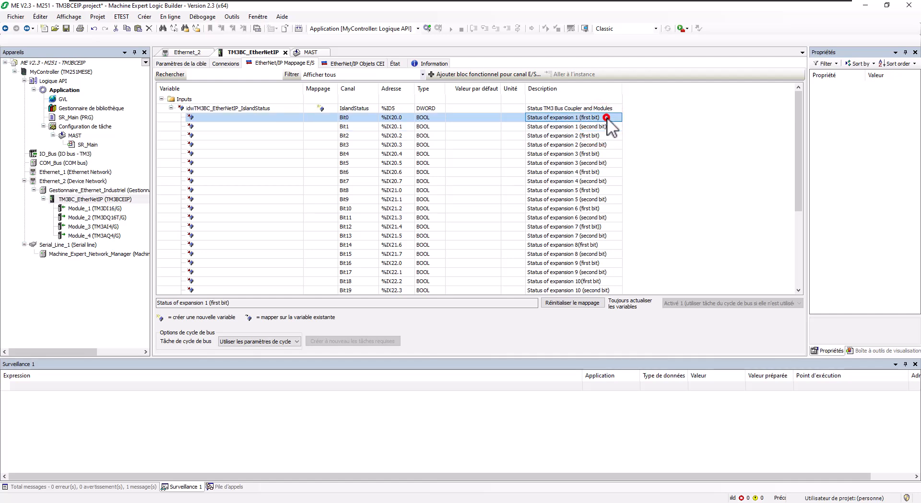
pyautogui.keyDown('shift'); pyautogui.click(609, 126); pyautogui.keyUp('shift')
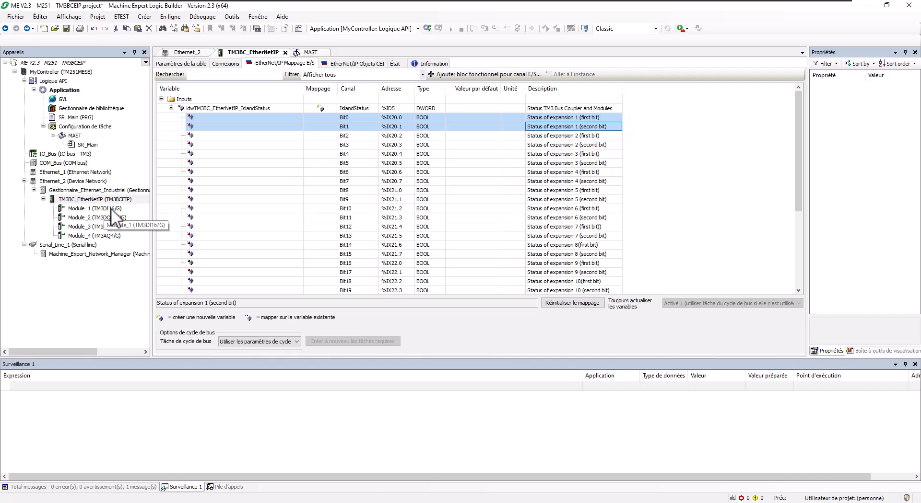
pyautogui.click(600, 135)
pyautogui.click(599, 145)
pyautogui.scroll(-1, 598, 173)
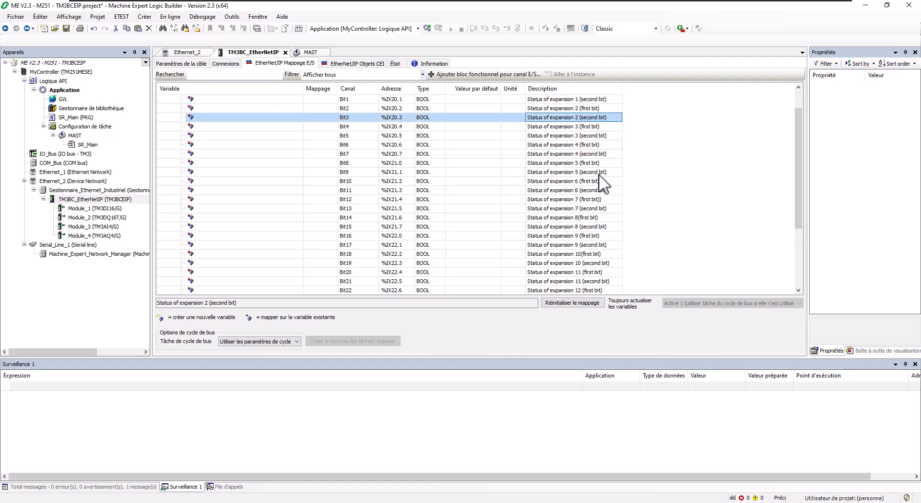
pyautogui.scroll(-3, 598, 174)
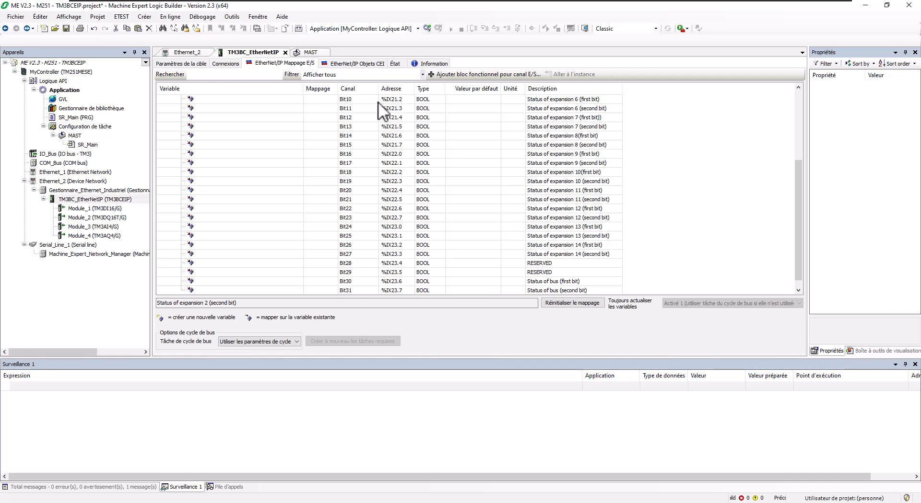
# Step: Map a variable named xAU to input channel I0 of Module_1 (TM3DI16/G)
pyautogui.click(98, 209)
pyautogui.doubleClick(99, 208)
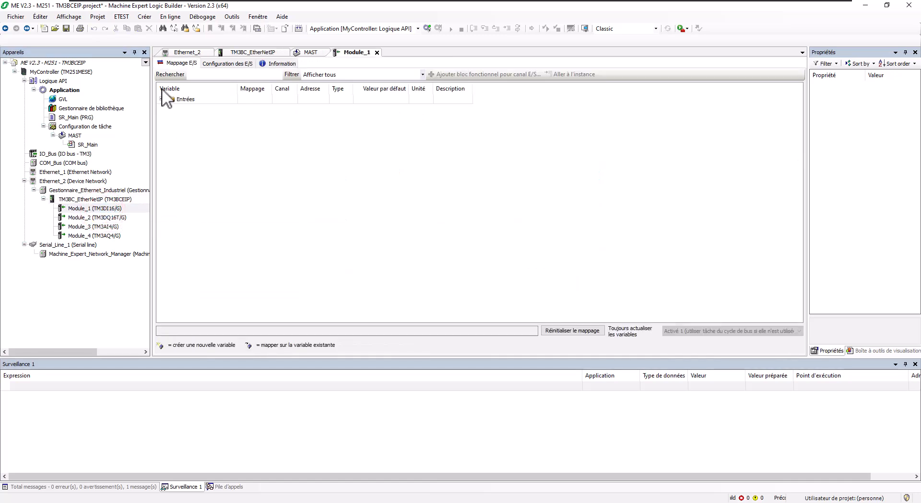
pyautogui.click(162, 99)
pyautogui.click(170, 108)
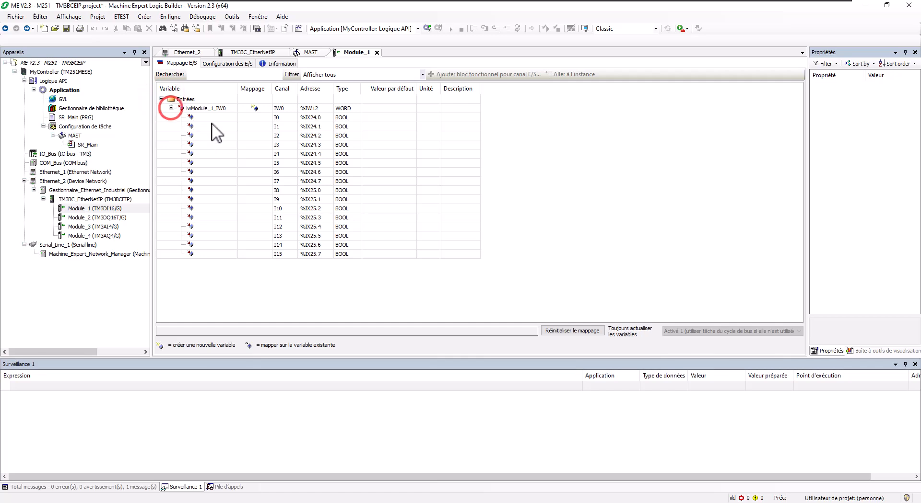
pyautogui.doubleClick(213, 117)
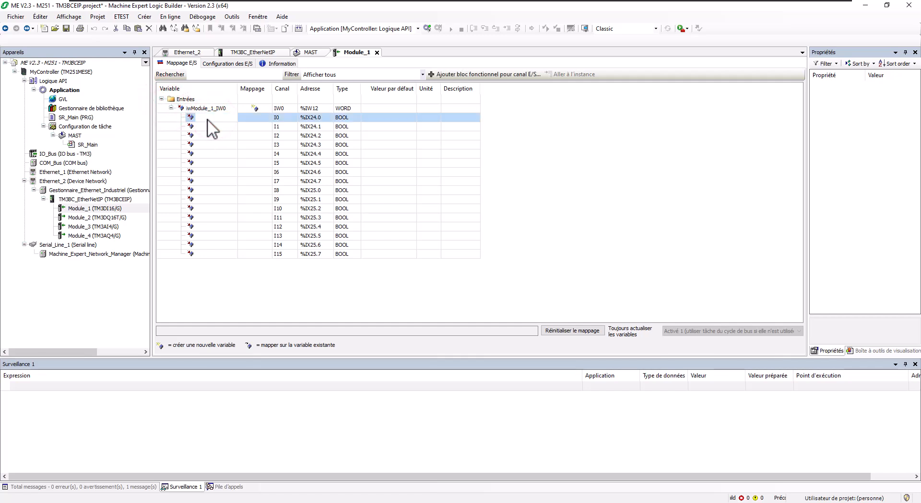
pyautogui.write('xAU')
pyautogui.press('Return')
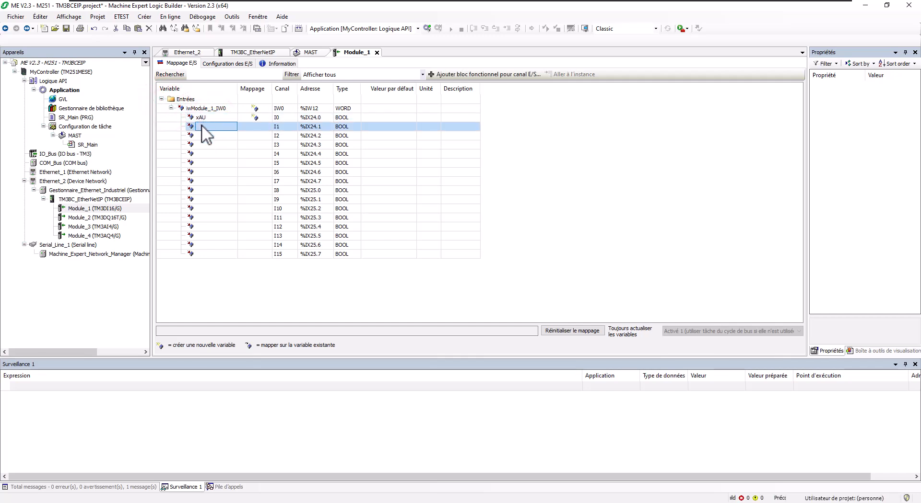
# Step: Write an IF block in the SR_Main program with IoConfig_Globals_Mapping.xAU as its condition
pyautogui.doubleClick(84, 117)
pyautogui.click(235, 169)
pyautogui.write('IF ')
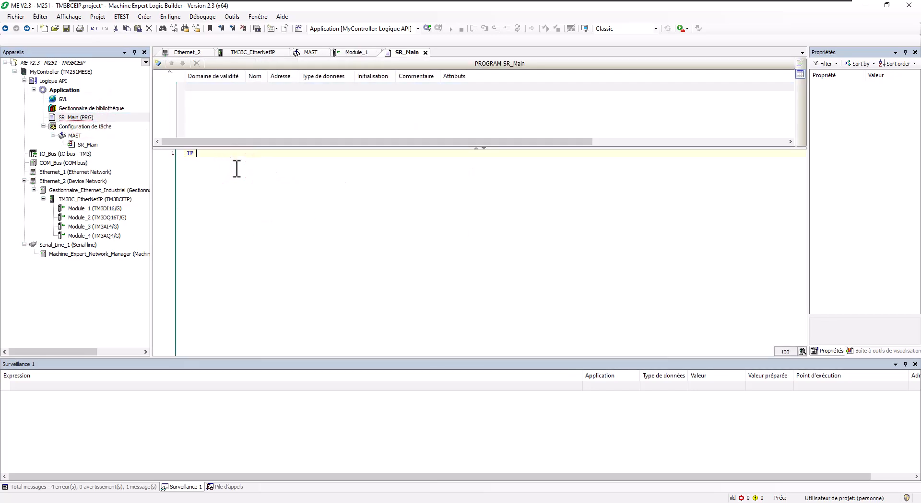
pyautogui.write('xAU')
pyautogui.press('Return')
pyautogui.press('BackSpace')
pyautogui.write('THEN')
pyautogui.press('Return')
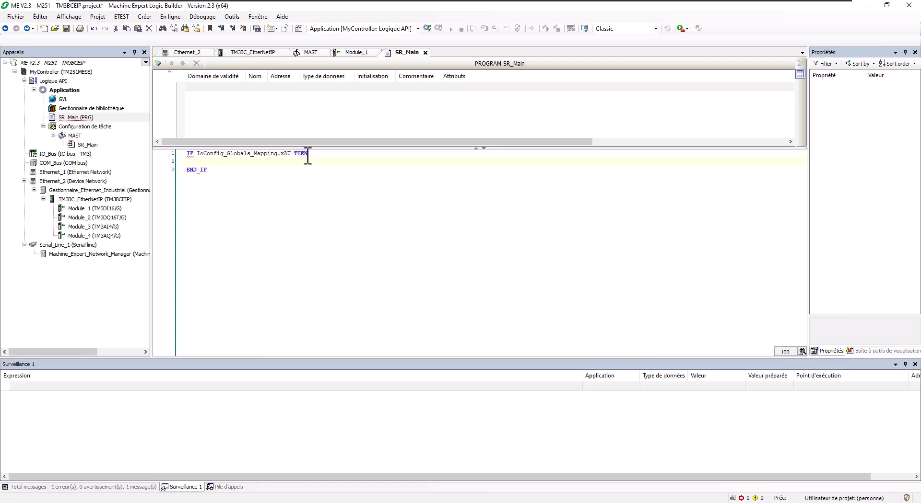
# Step: Expand the output word in the I/O mapping of Module_2 (TM3DQ16T/G) and try to map a variable to channel Q0
pyautogui.click(347, 53)
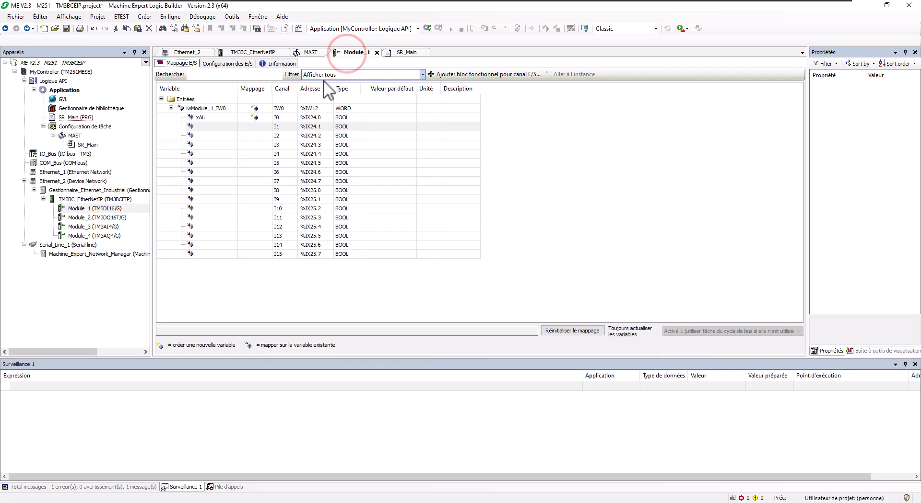
pyautogui.doubleClick(101, 218)
pyautogui.click(161, 99)
pyautogui.click(171, 108)
pyautogui.doubleClick(211, 116)
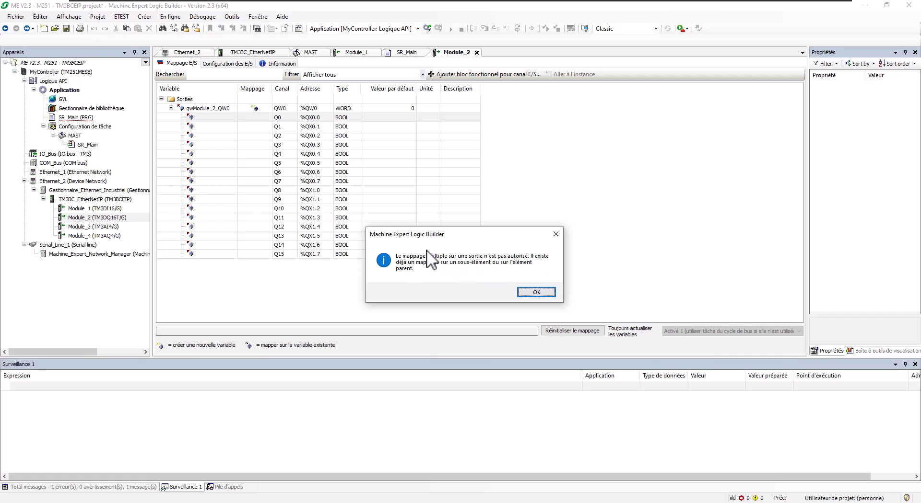
pyautogui.click(536, 292)
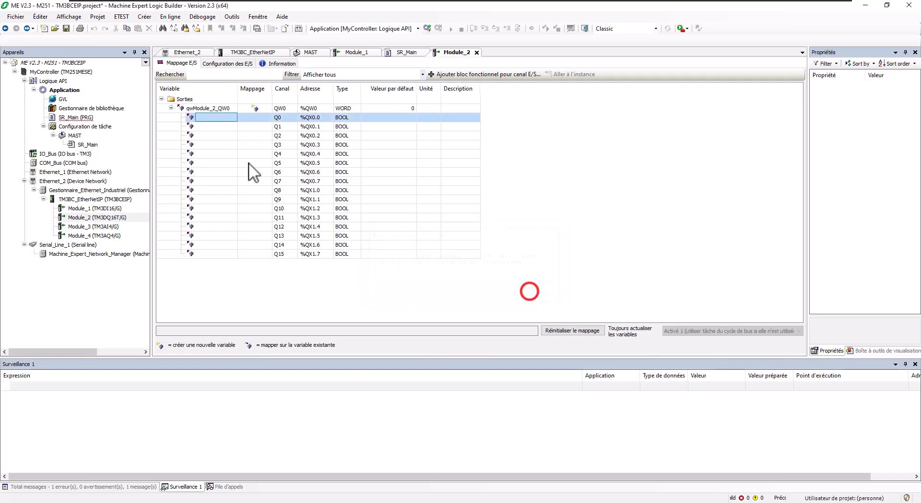
# Step: Clear the variable on output word QW0 of Module_2 and map a variable named OutAU to channel Q0
pyautogui.click(211, 108)
pyautogui.click(207, 107)
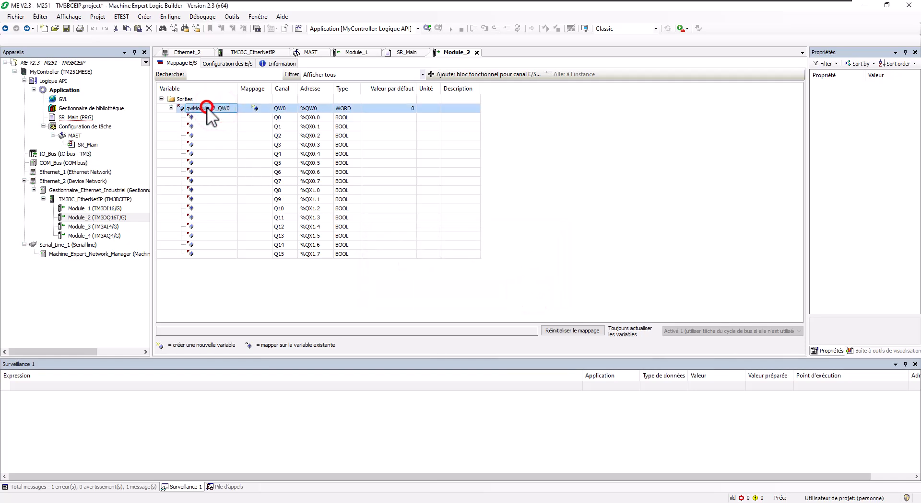
pyautogui.press('Delete')
pyautogui.press('Return')
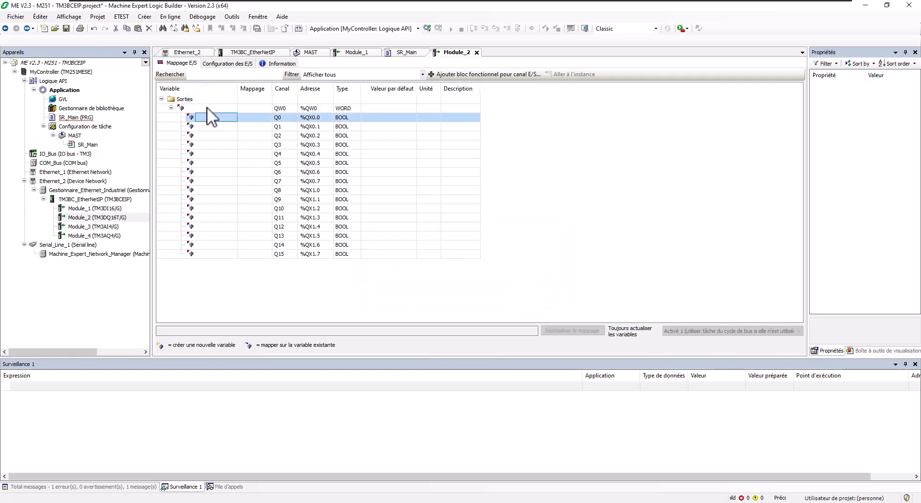
pyautogui.click(206, 117)
pyautogui.write('OutAU')
pyautogui.press('Return')
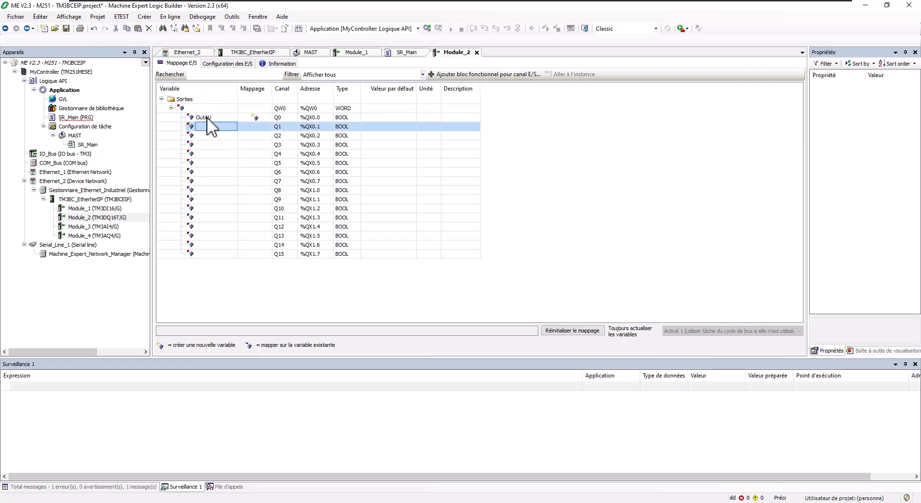
# Step: Inside the IF block of SR_Main, add the assignment IoConfig_Globals_Mapping.OutAU:=TRUE;
pyautogui.click(400, 53)
pyautogui.click(217, 161)
pyautogui.write('Out')
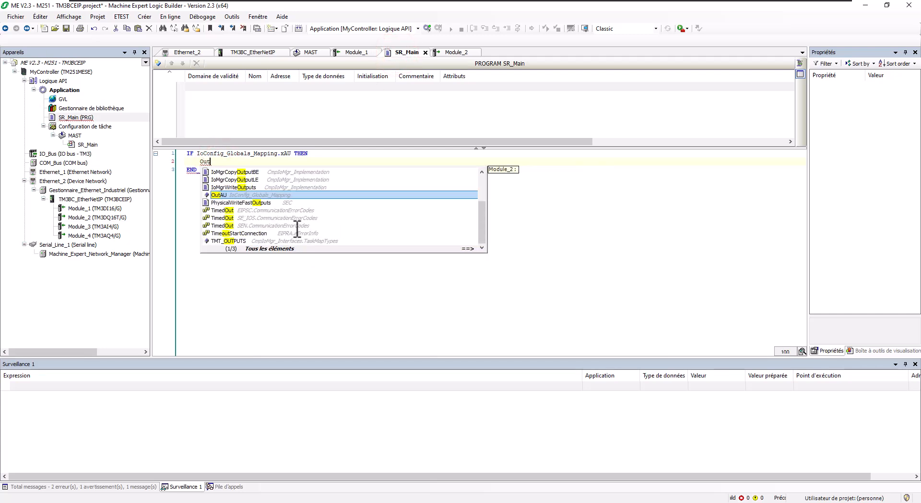
pyautogui.doubleClick(272, 194)
pyautogui.write(':=')
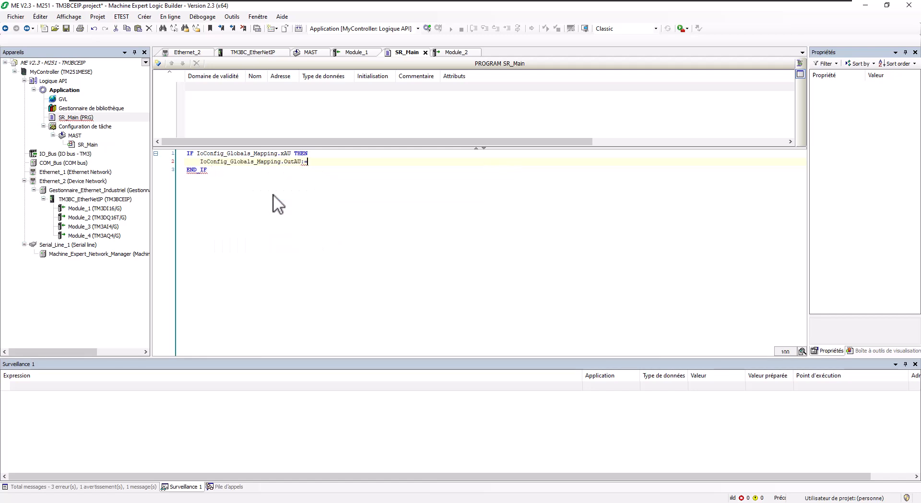
pyautogui.write('TR')
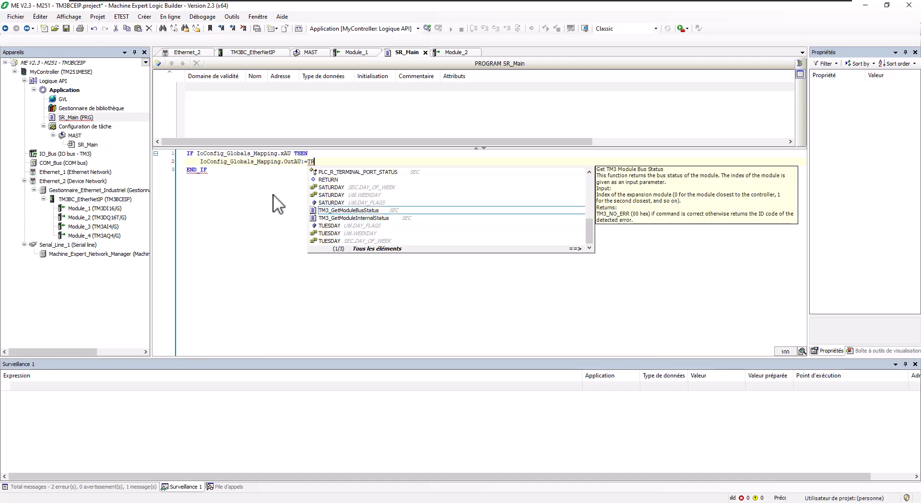
pyautogui.write('UE;')
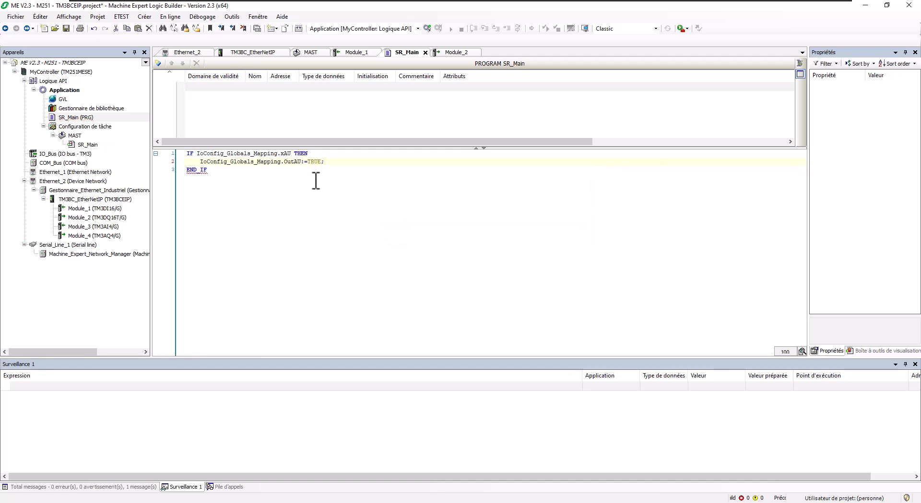
# Step: Terminate the END_IF line of SR_Main with a semicolon
pyautogui.click(219, 170)
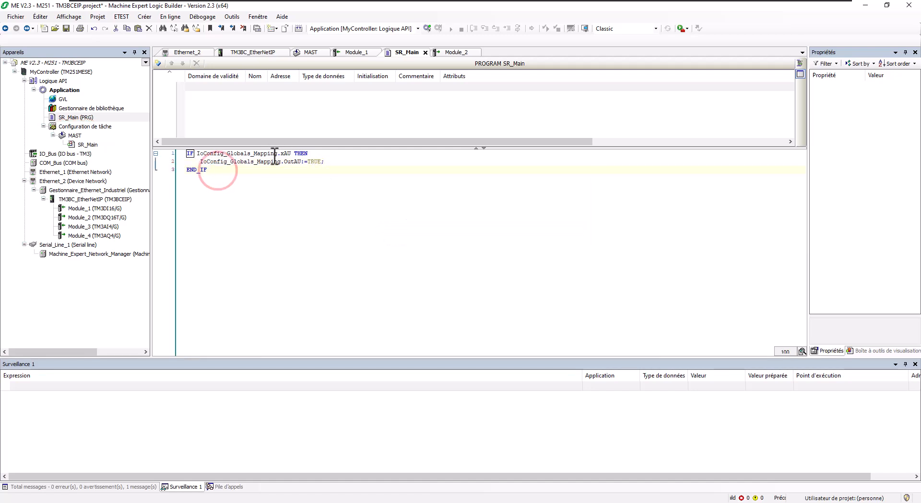
pyautogui.moveTo(276, 162); pyautogui.dragTo(333, 166)
pyautogui.click(331, 164)
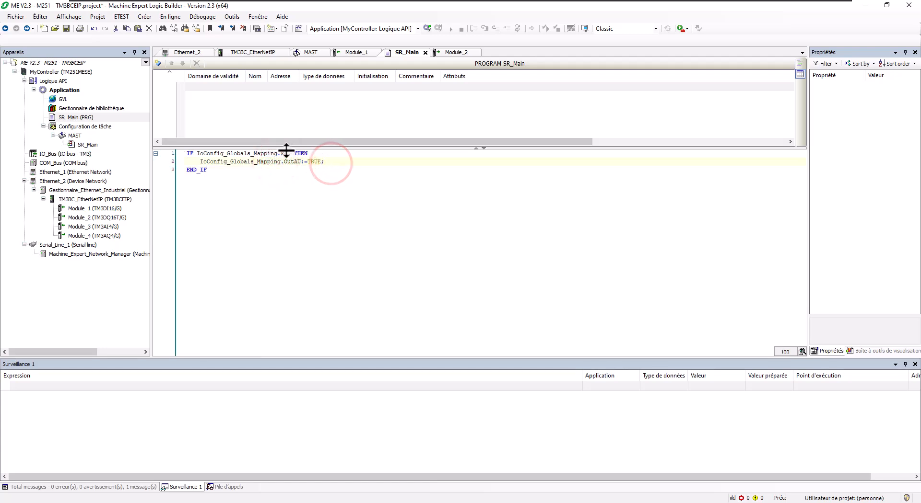
pyautogui.click(228, 170)
pyautogui.write(';')
# Step: Show the input and diagnostic channels in the I/O mapping of Module_3 (TM3AI4/G) with their full variable names
pyautogui.doubleClick(88, 228)
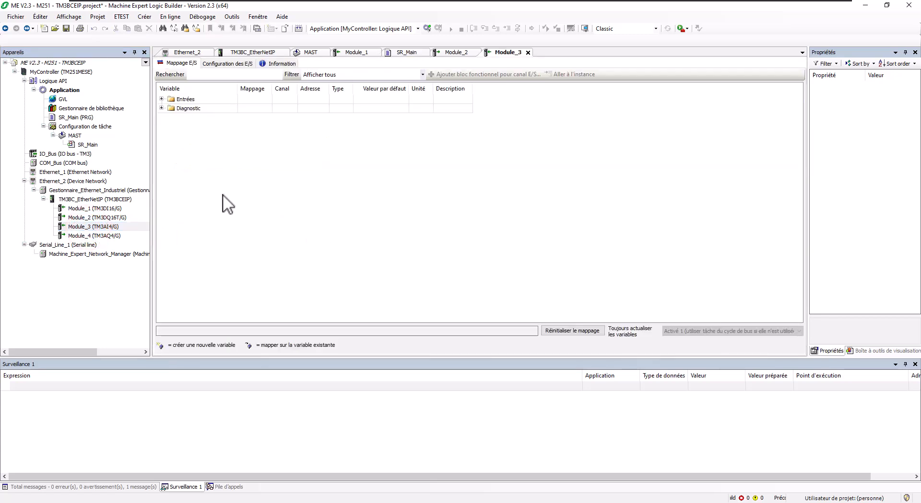
pyautogui.click(162, 99)
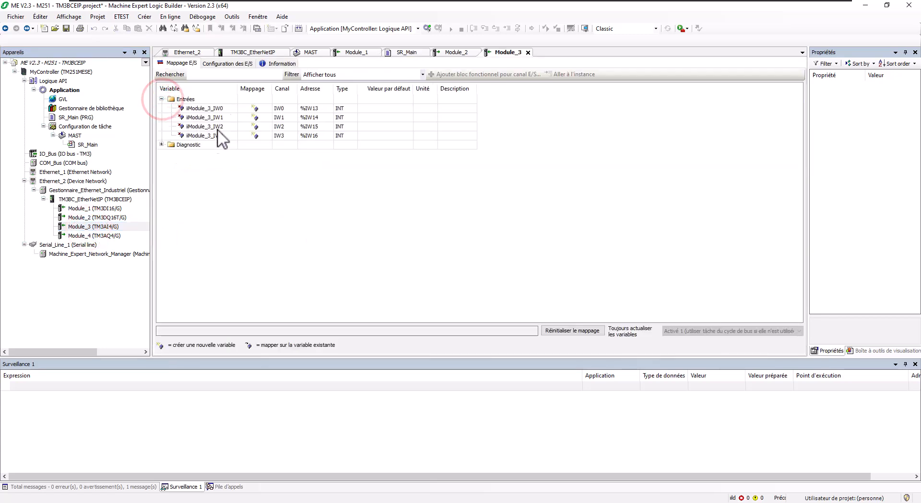
pyautogui.click(161, 144)
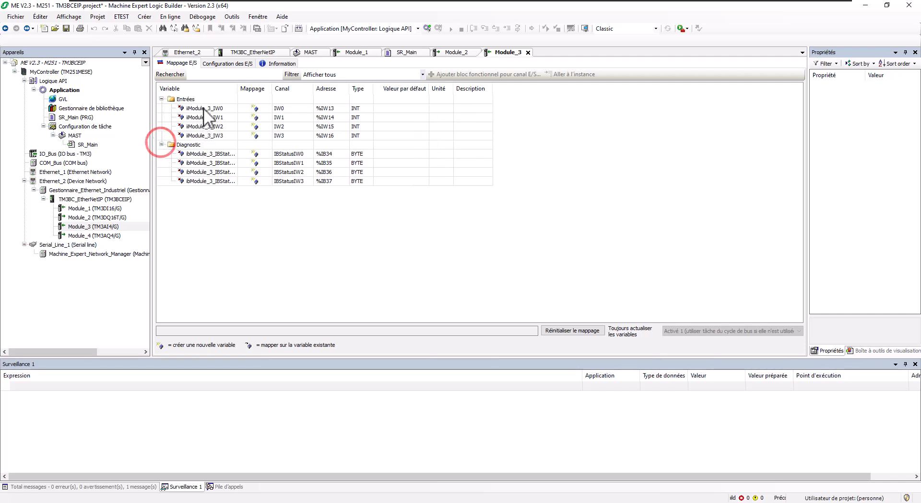
pyautogui.doubleClick(239, 88)
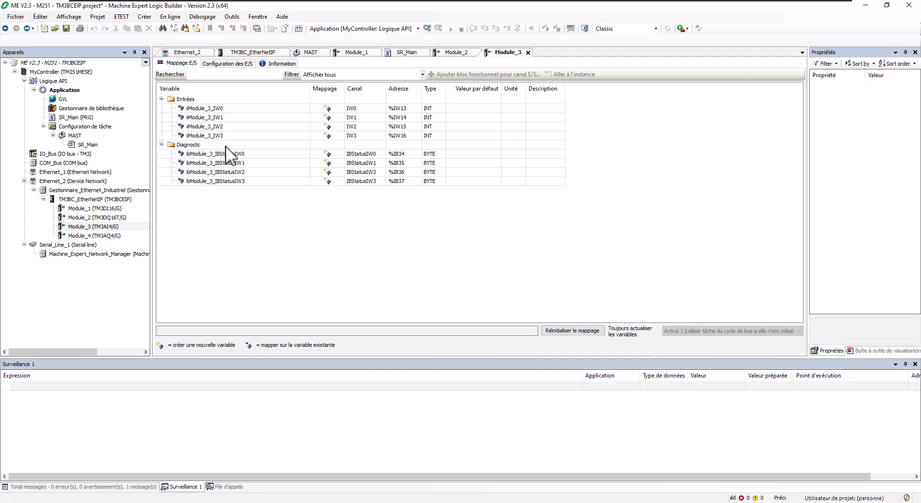
# Step: In the I/O configuration of Module_3, set the range type of IW0 to 0 - 10 V and IW1 to -10 - +10 V
pyautogui.click(242, 63)
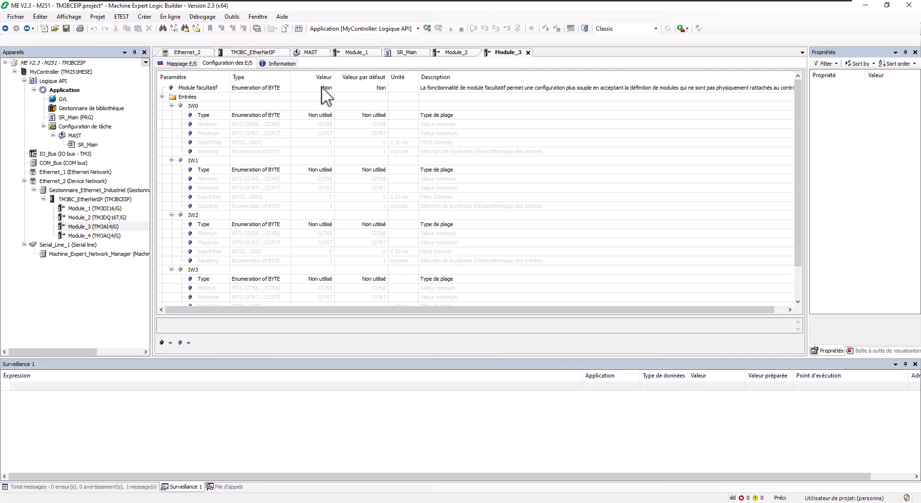
pyautogui.click(320, 115)
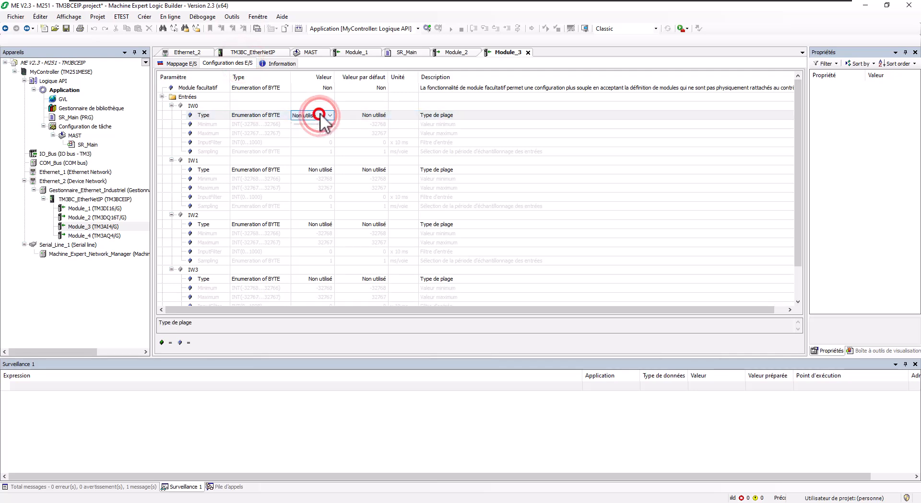
pyautogui.click(324, 123)
pyautogui.click(318, 118)
pyautogui.click(318, 131)
pyautogui.click(314, 168)
pyautogui.click(315, 170)
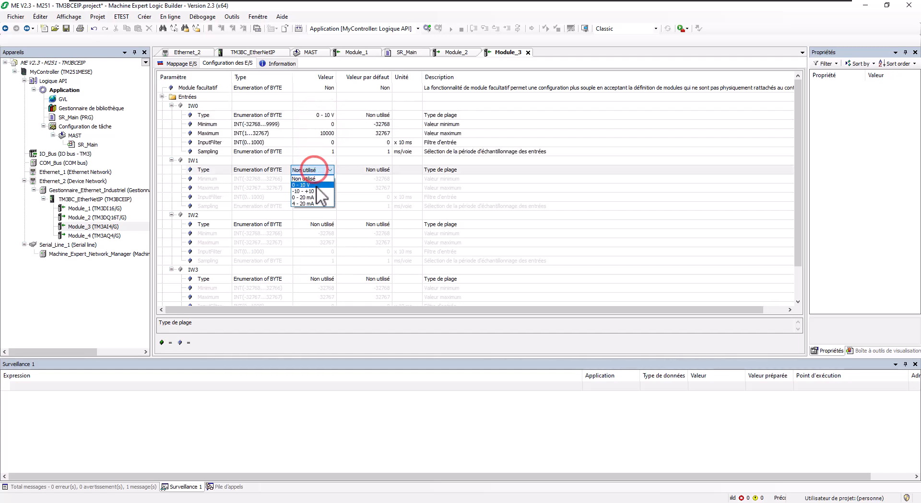
pyautogui.click(315, 191)
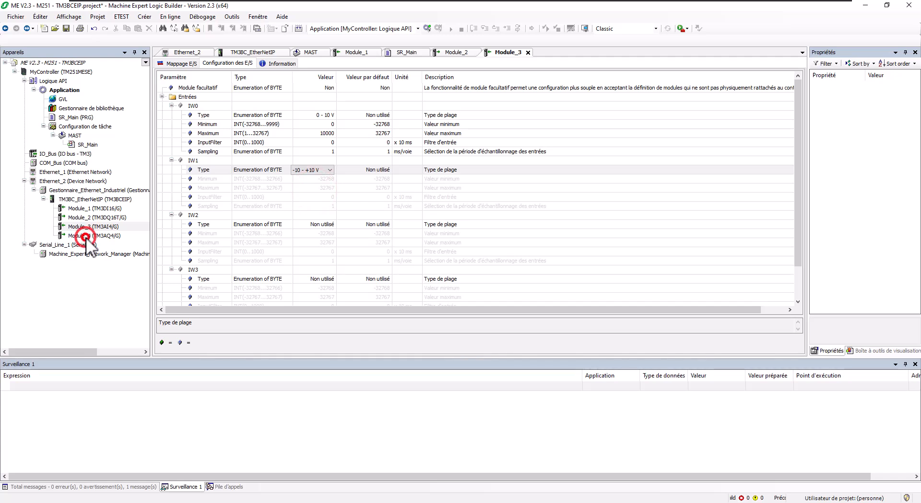
# Step: Show the output and diagnostic channels in the I/O mapping of Module_4 (TM3AQ4/G) with their full variable names
pyautogui.doubleClick(86, 236)
pyautogui.click(162, 108)
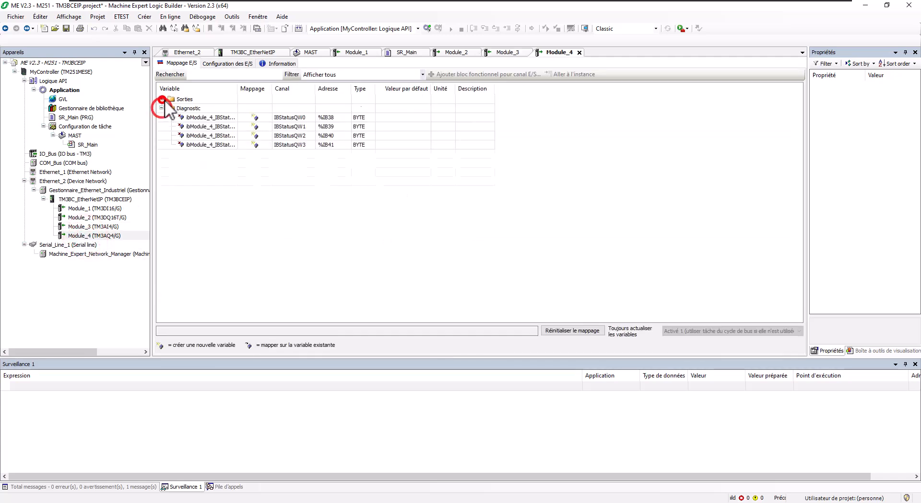
pyautogui.click(161, 99)
pyautogui.click(212, 134)
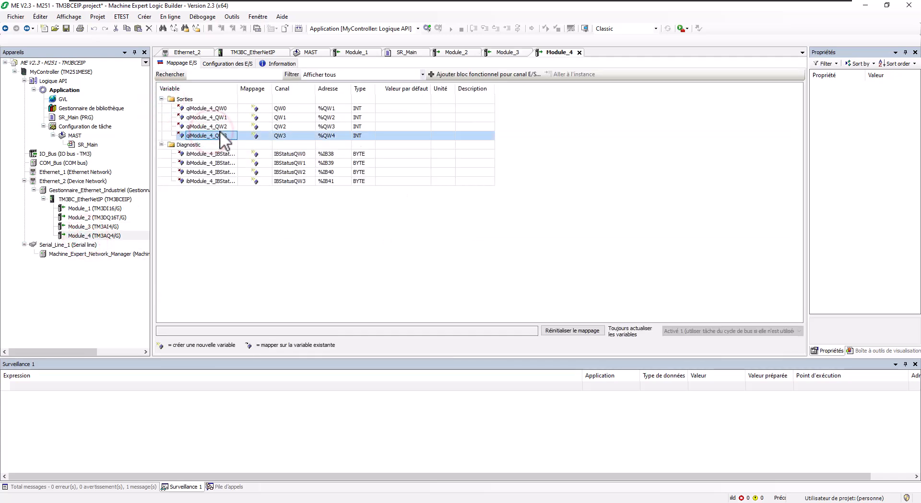
pyautogui.moveTo(237, 88); pyautogui.dragTo(282, 88)
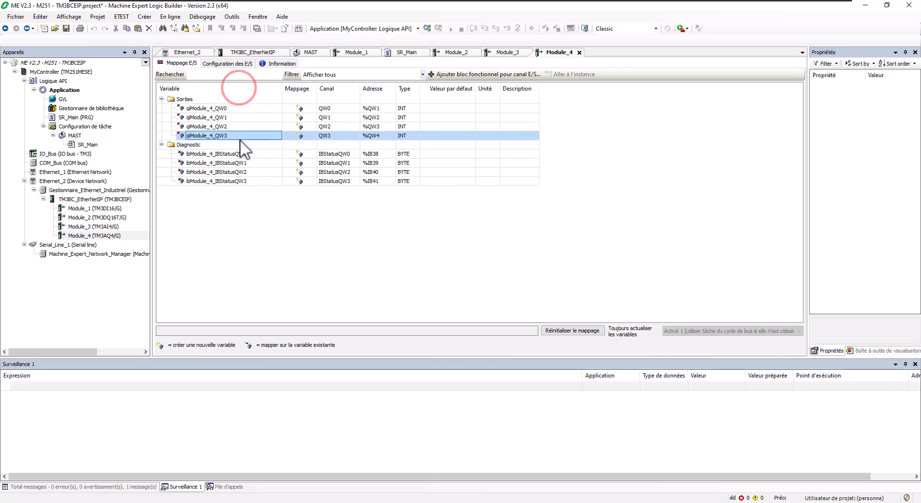
# Step: In the I/O configuration of Module_4, set the range type of outputs QW0 and QW1 to 4 - 20 mA
pyautogui.click(222, 65)
pyautogui.click(329, 114)
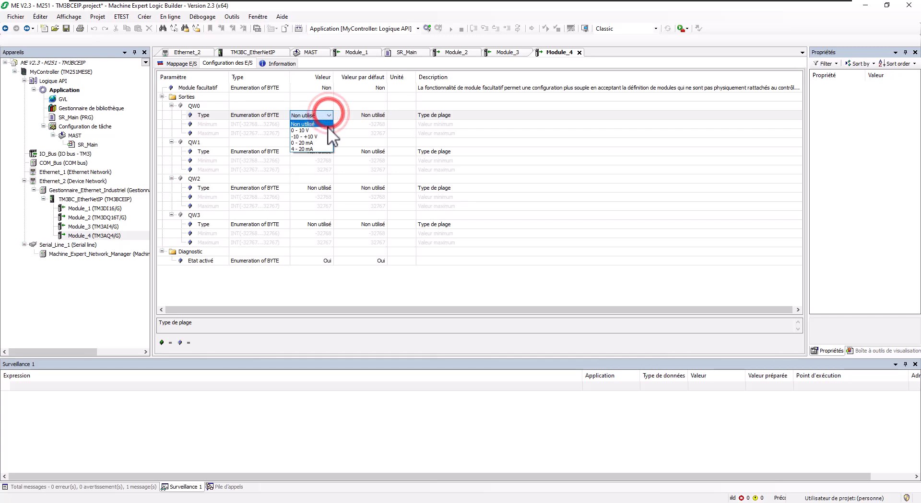
pyautogui.click(326, 149)
pyautogui.click(327, 151)
pyautogui.click(328, 151)
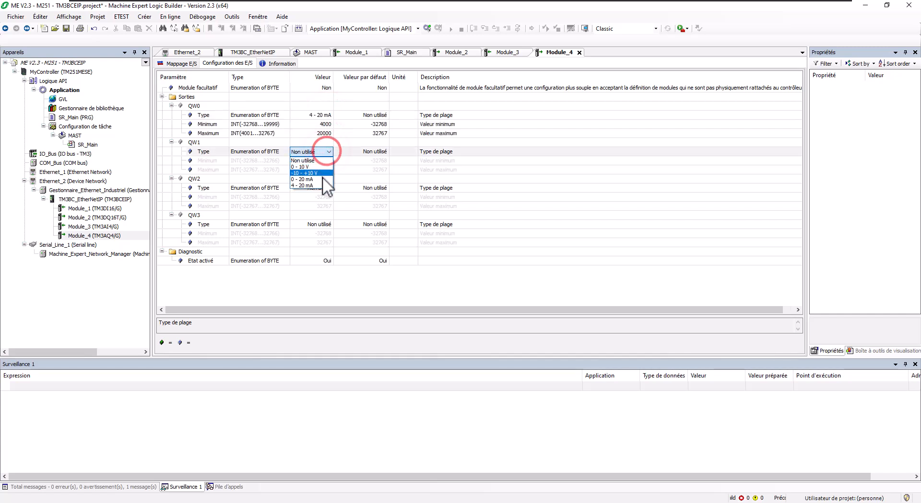
pyautogui.click(355, 194)
pyautogui.click(333, 279)
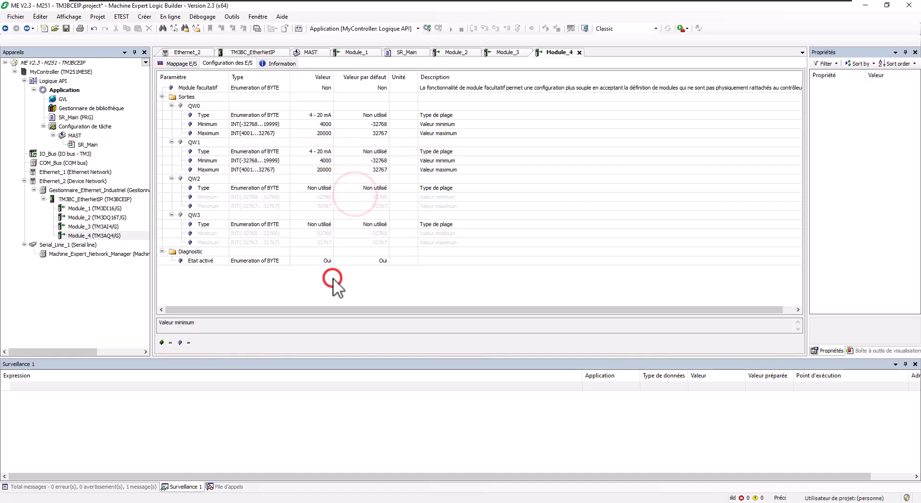
# Step: Add a line containing IoConfig_Globals_Mapping.iiModule_3_IW0; below the IF block in SR_Main
pyautogui.doubleClick(90, 117)
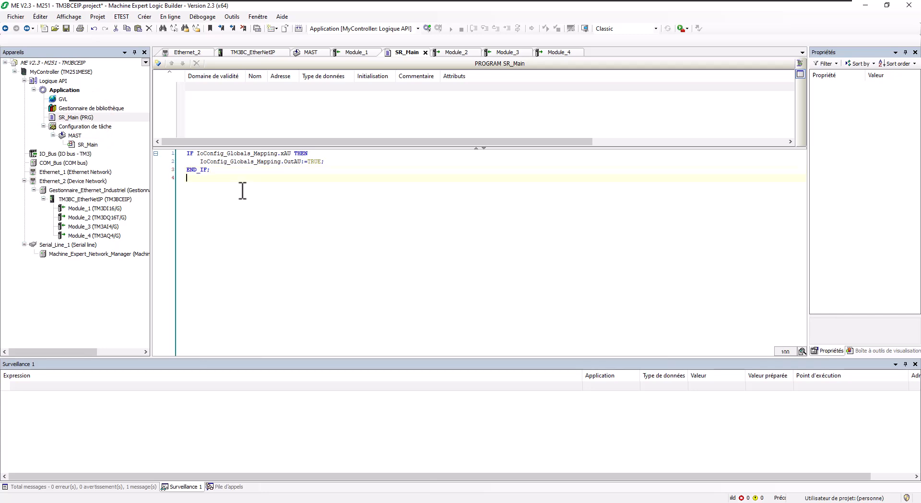
pyautogui.write('iw')
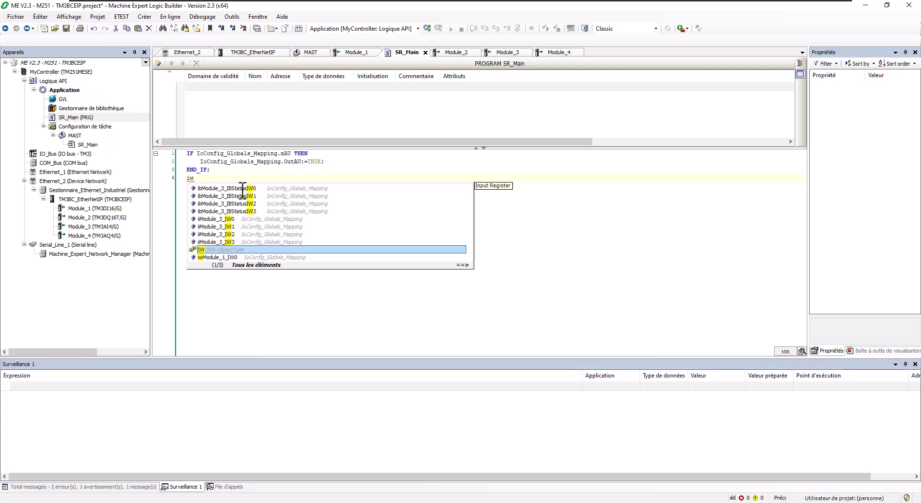
pyautogui.press('Up')
pyautogui.press('Up')
pyautogui.press('Up')
pyautogui.press('Up')
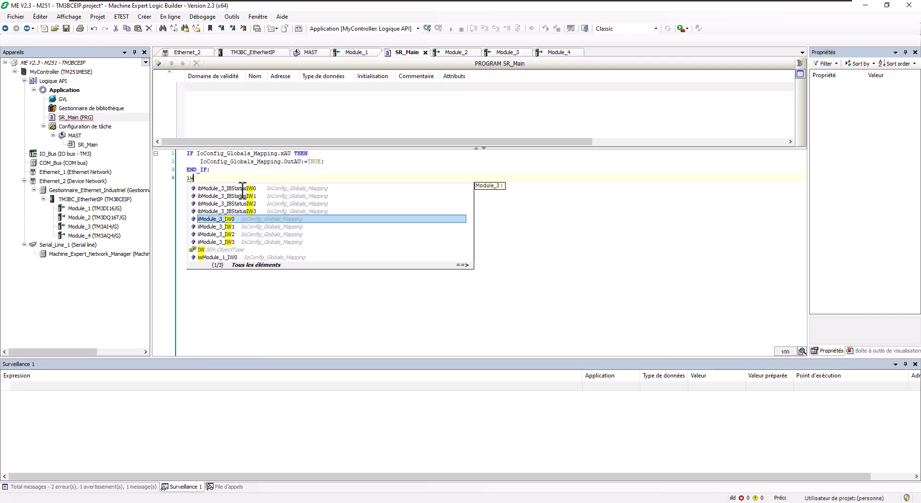
pyautogui.press('Return')
pyautogui.write(';')
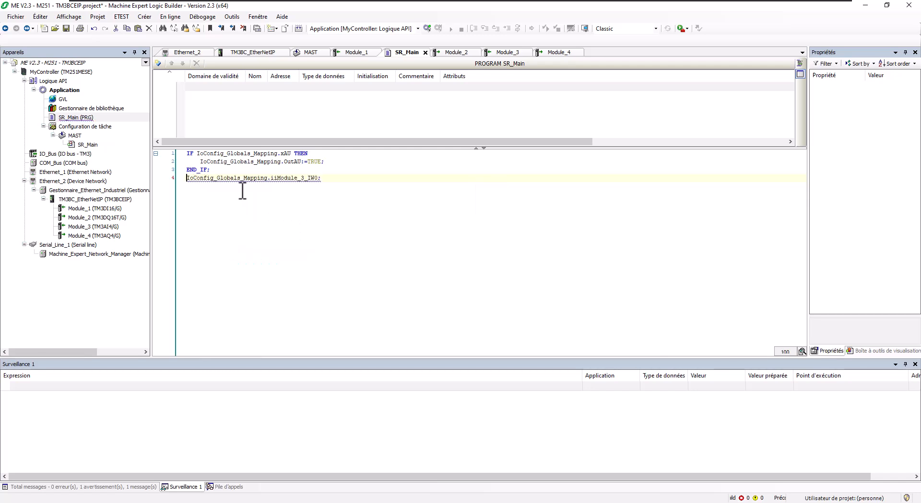
# Step: Complete the new line as an assignment of the Module_3 input to IoConfig_Globals_Mapping.qiModule_4_QW0
pyautogui.write(':=')
pyautogui.press('Home')
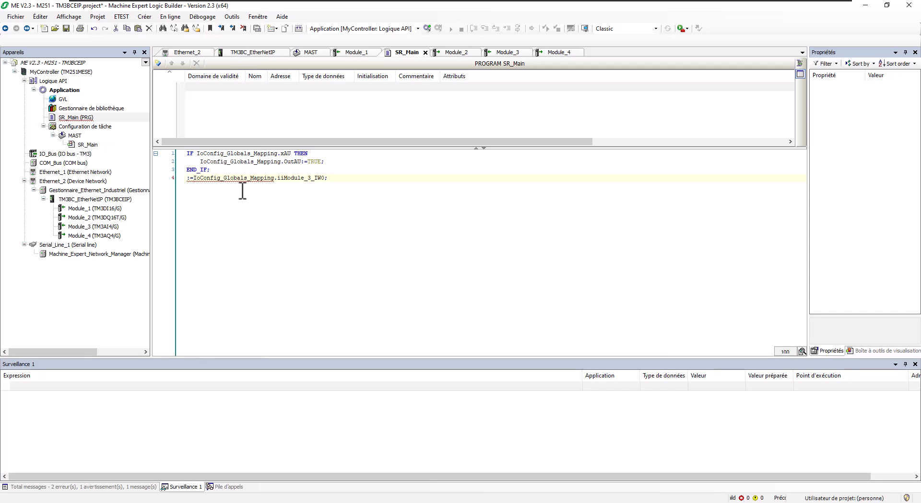
pyautogui.write('qi')
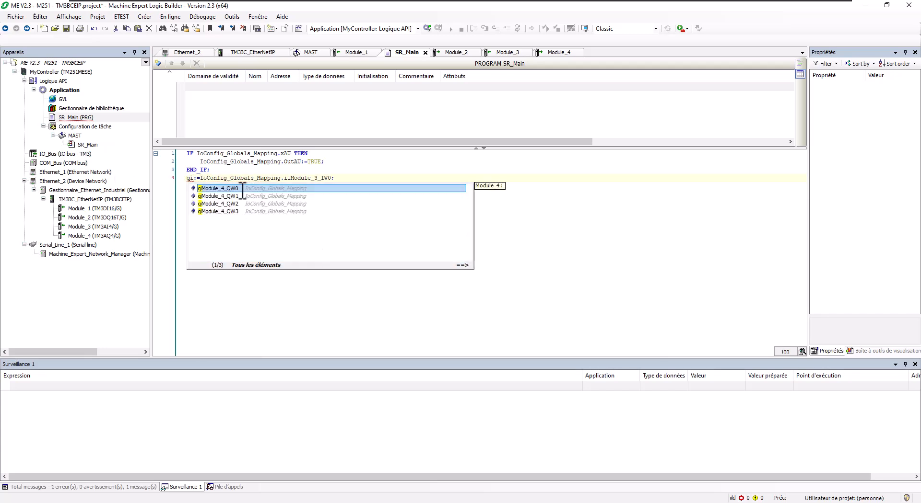
pyautogui.press('Return')
pyautogui.click(324, 210)
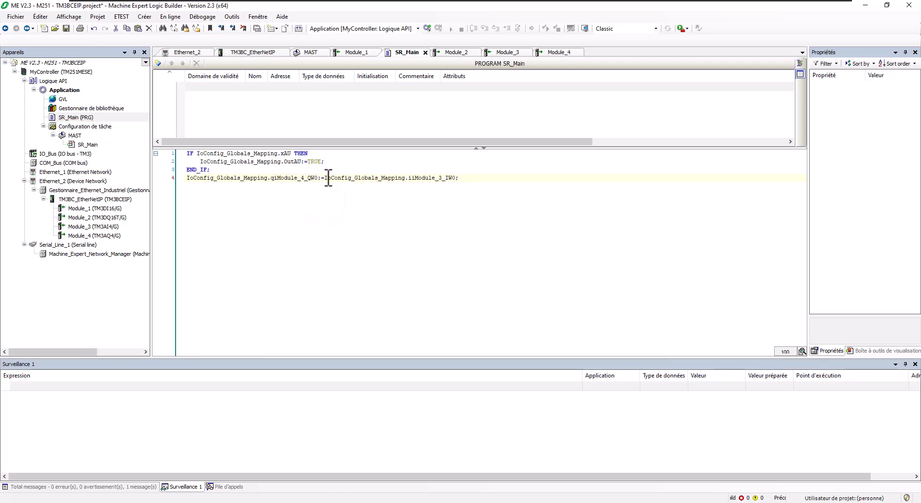
pyautogui.moveTo(311, 178); pyautogui.dragTo(181, 176)
pyautogui.click(237, 201)
pyautogui.click(70, 199)
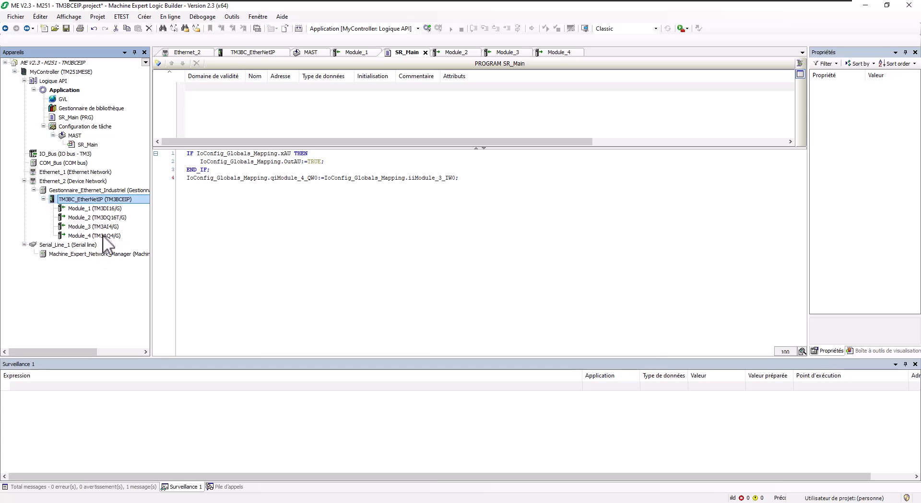
# Step: Add a TM3DI16/G digital input module to the local IO_Bus
pyautogui.doubleClick(67, 153)
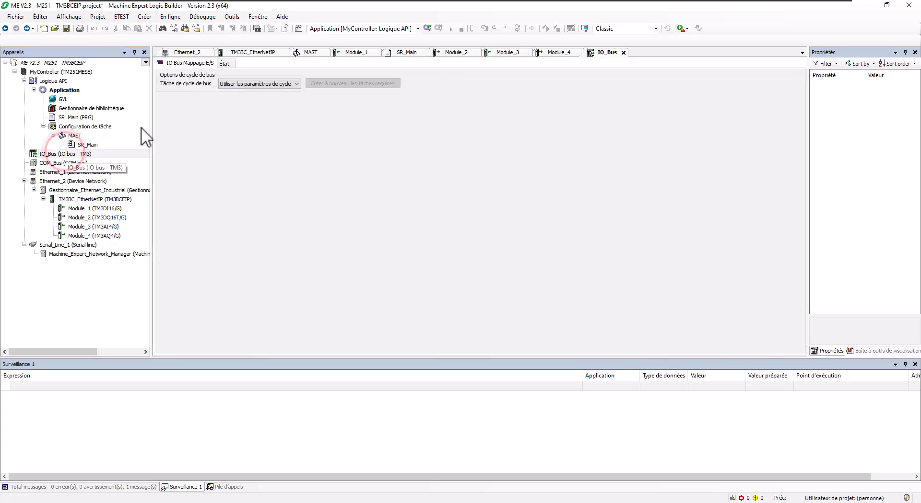
pyautogui.rightClick(68, 155)
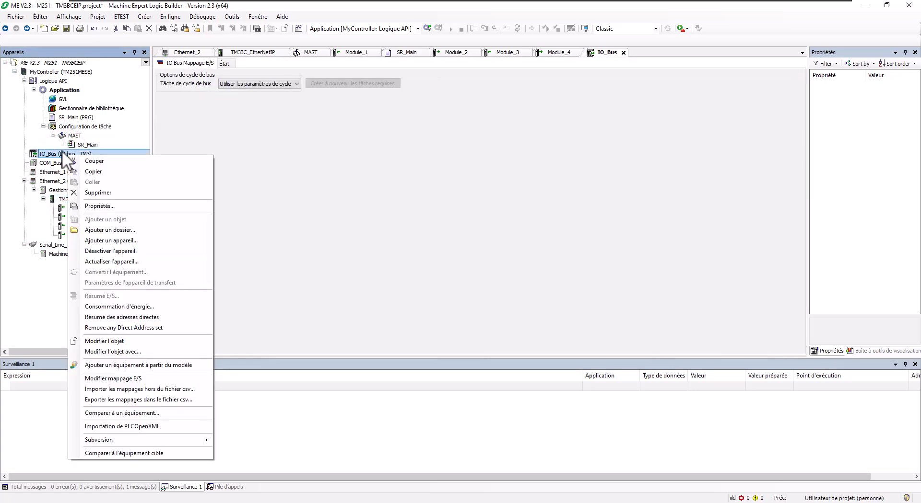
pyautogui.click(108, 240)
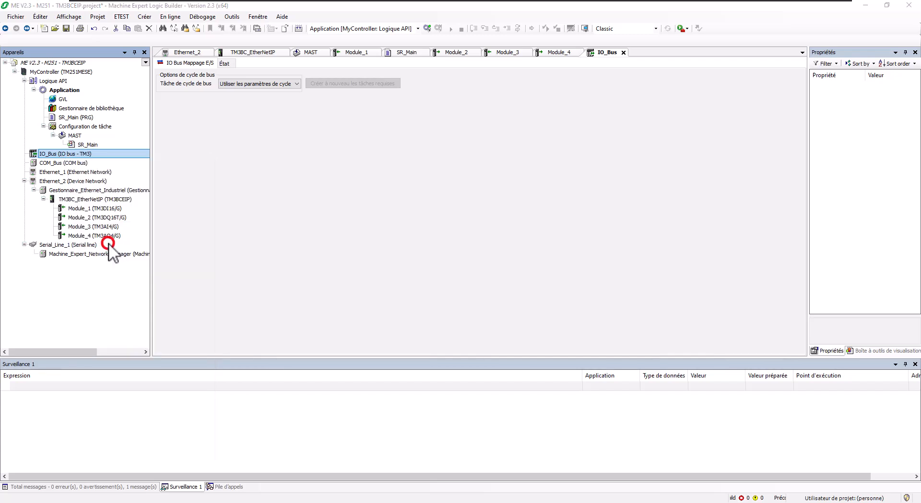
pyautogui.click(206, 65)
pyautogui.write('tm3di')
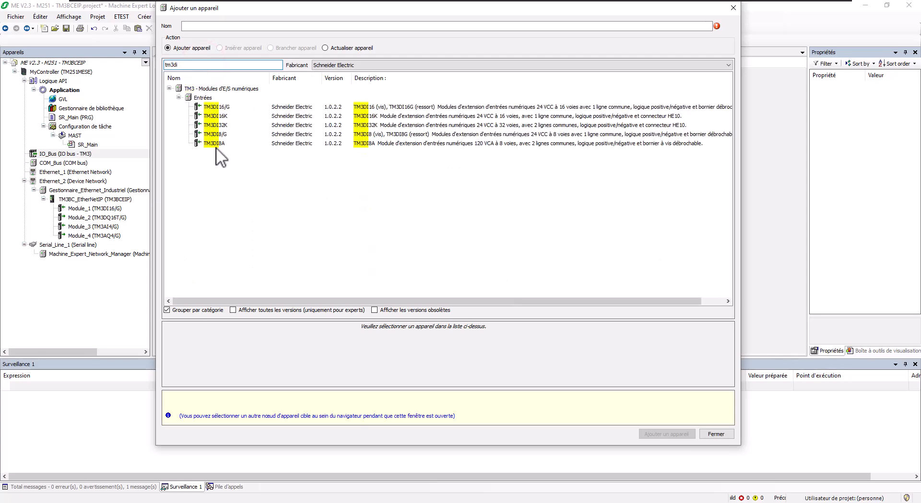
pyautogui.click(215, 106)
pyautogui.click(665, 434)
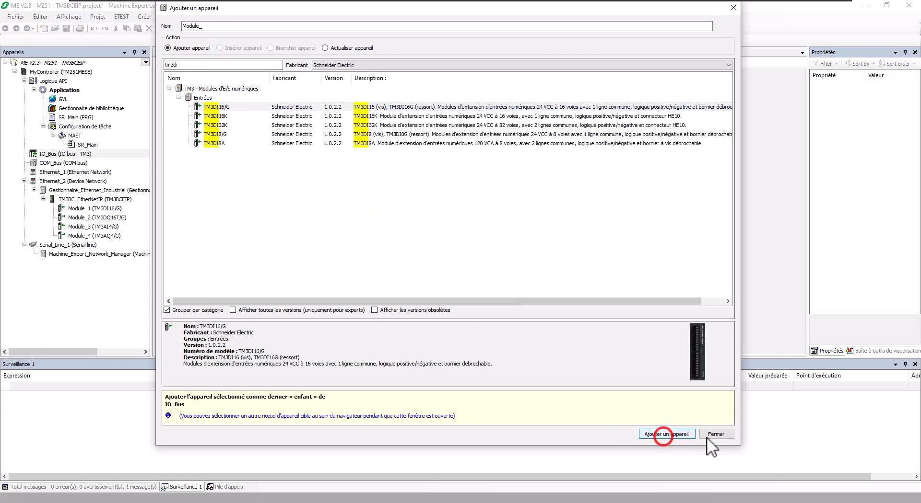
pyautogui.click(709, 434)
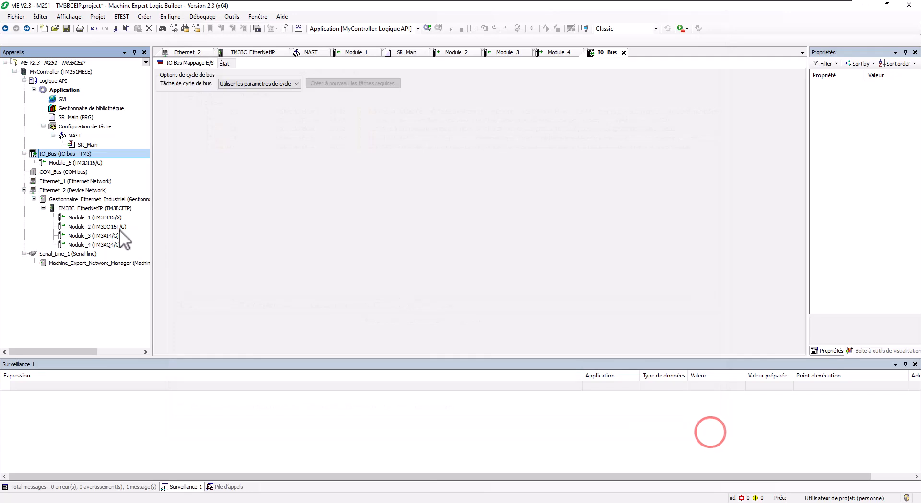
# Step: Copy Module_2, Module_3 and Module_4 from the TM3BC_EtherNetIP coupler and paste them under IO_Bus
pyautogui.click(115, 227)
pyautogui.keyDown('shift'); pyautogui.click(111, 242); pyautogui.keyUp('shift')
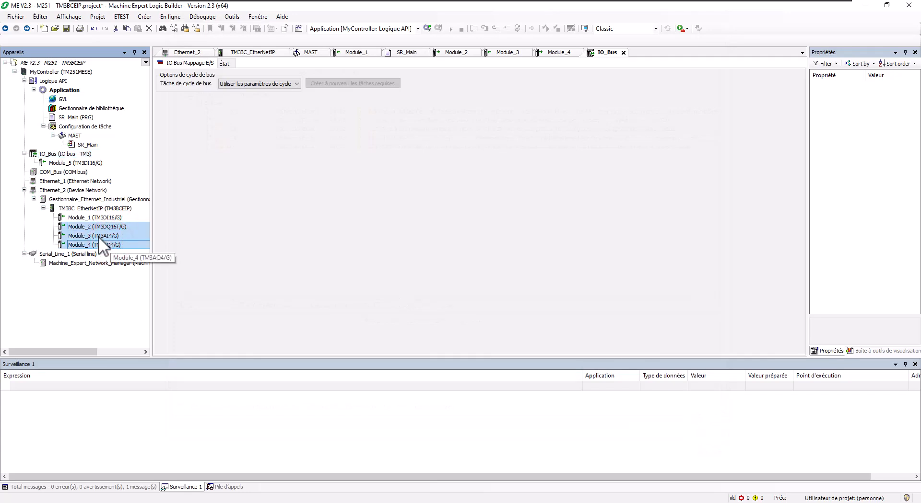
pyautogui.rightClick(85, 224)
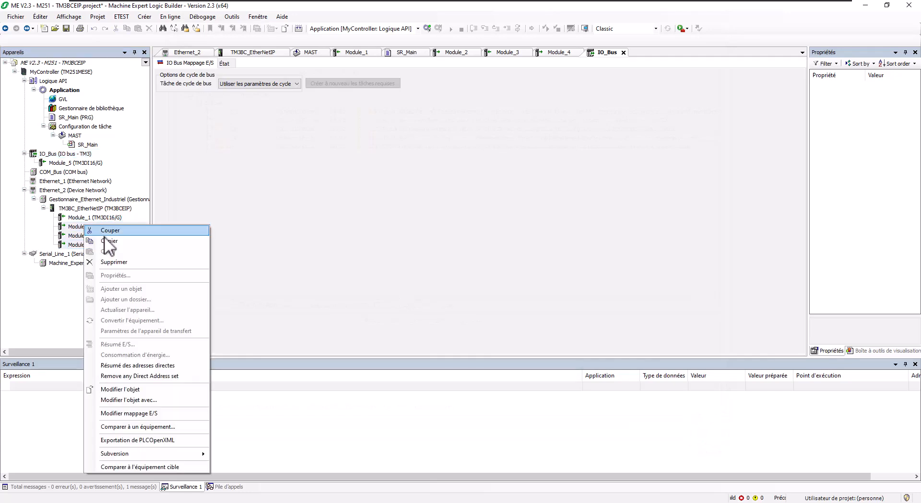
pyautogui.click(110, 243)
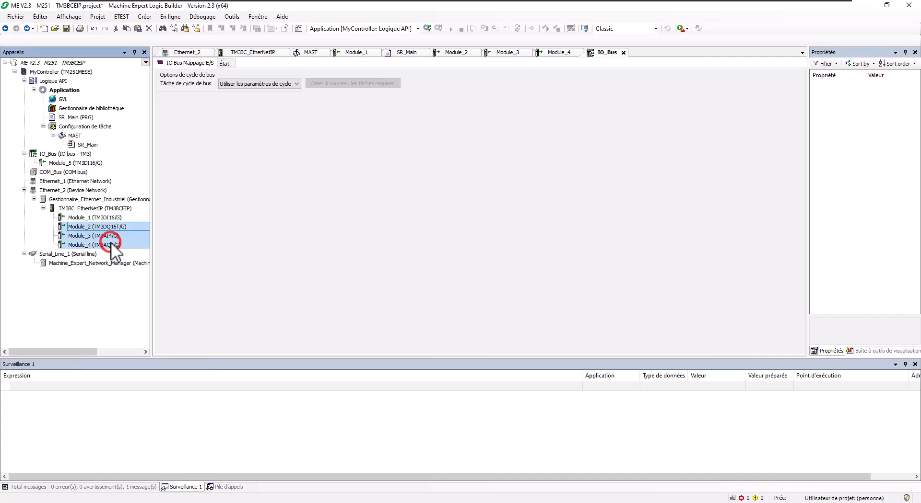
pyautogui.rightClick(66, 154)
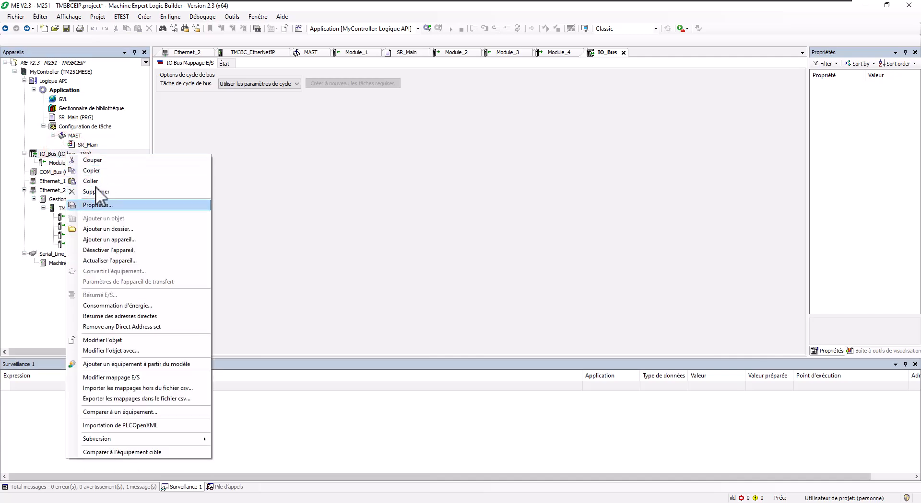
pyautogui.click(96, 181)
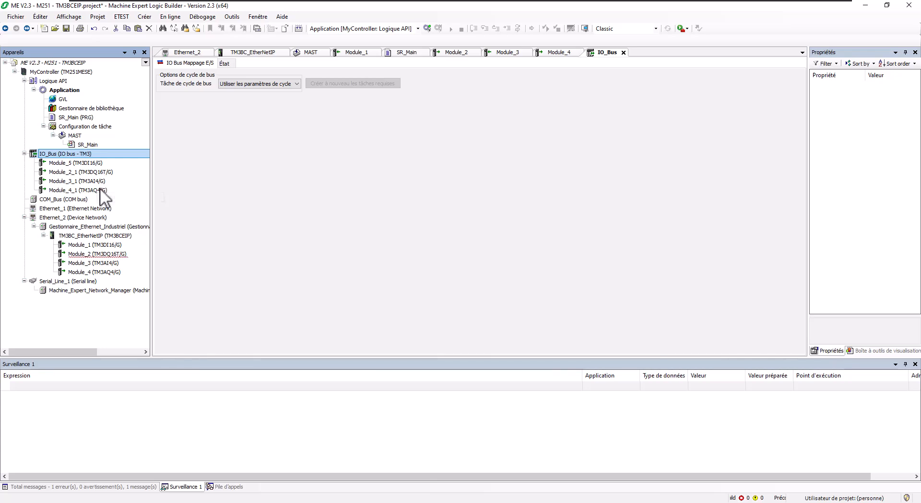
# Step: Compare the variable mapped to output Q0 in the I/O mappings of Module_2 and its copy Module_2_1
pyautogui.click(109, 255)
pyautogui.doubleClick(108, 253)
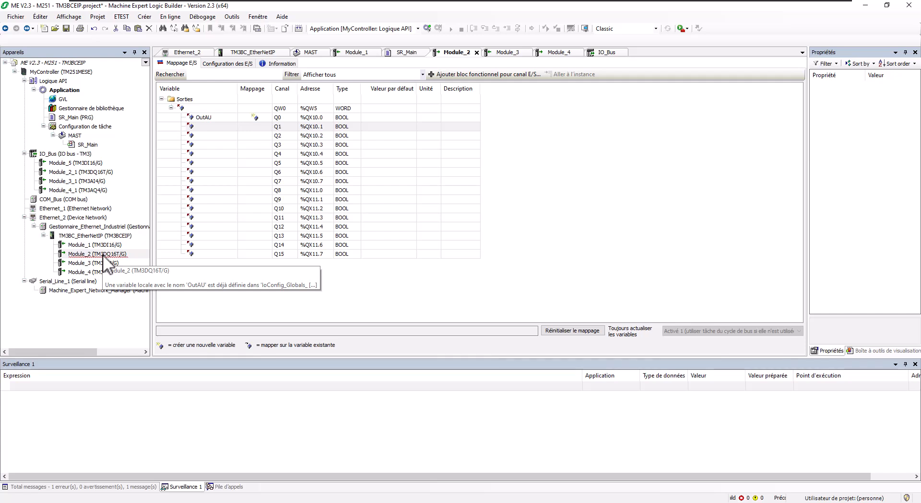
pyautogui.click(78, 172)
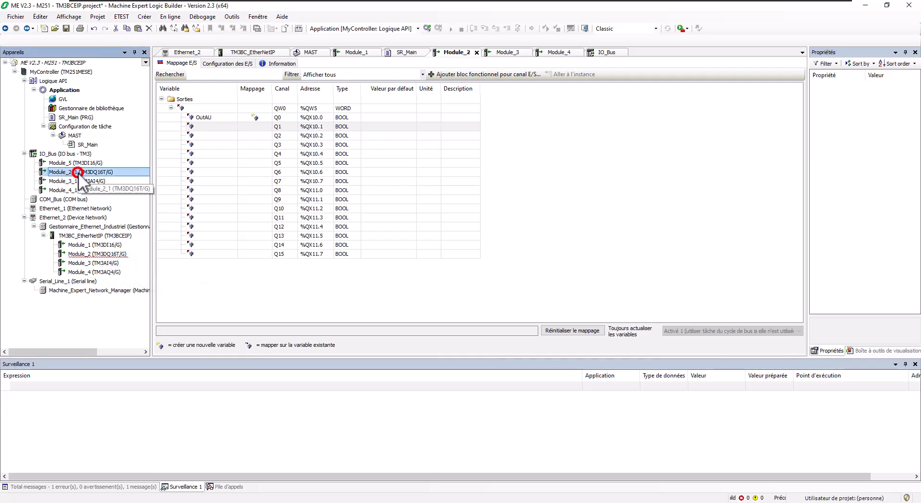
pyautogui.doubleClick(78, 172)
pyautogui.click(161, 100)
pyautogui.click(171, 108)
pyautogui.doubleClick(206, 117)
pyautogui.write('OutAU')
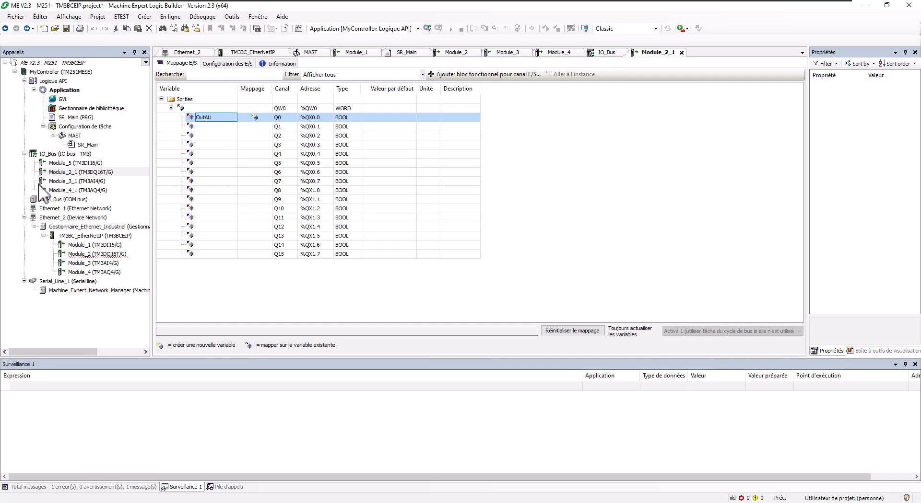
pyautogui.click(83, 173)
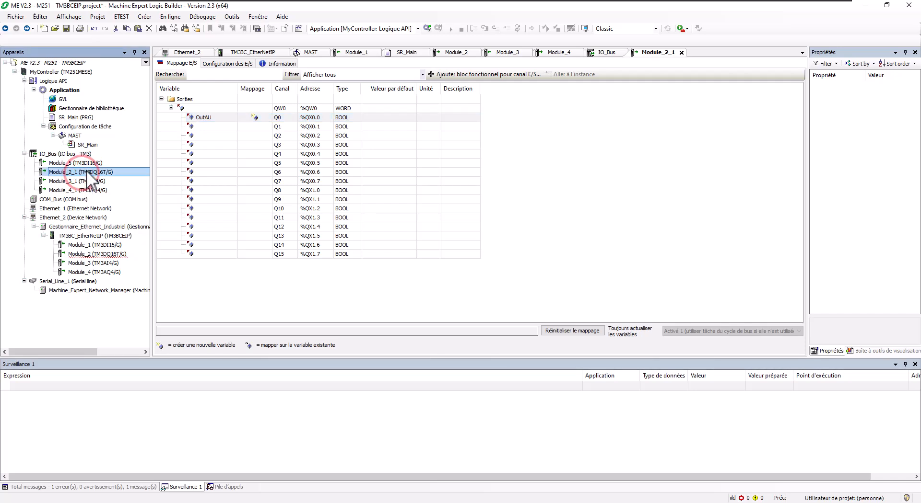
pyautogui.click(91, 253)
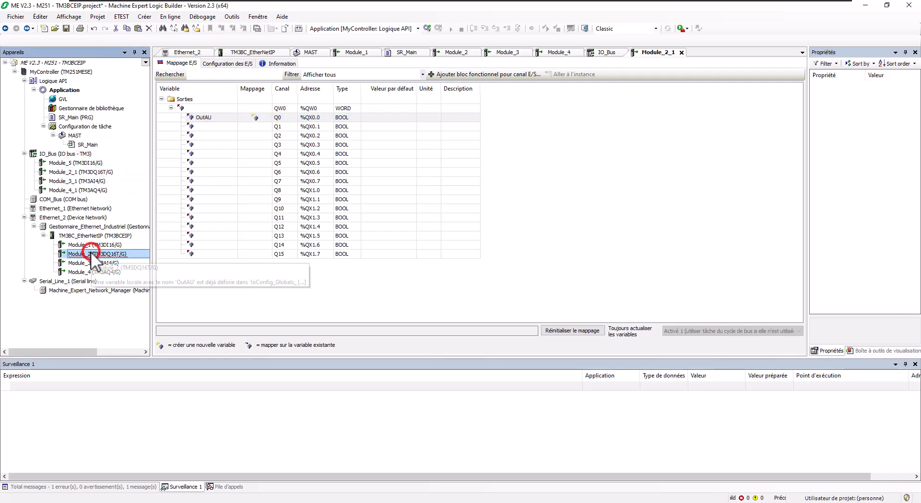
# Step: Remove the variable OutAU from output Q0 in the I/O mapping of Module_2_1
pyautogui.doubleClick(209, 118)
pyautogui.press('Delete')
pyautogui.click(205, 108)
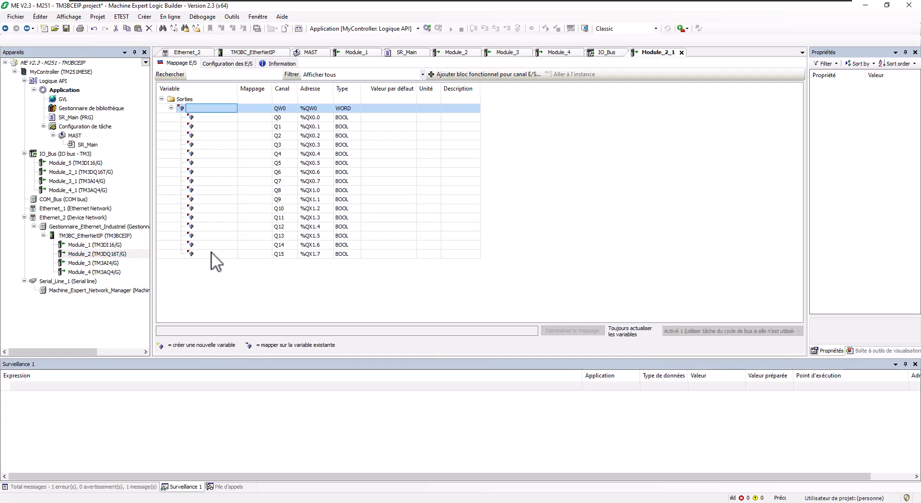
# Step: Compile the application and review the warnings in the build messages
pyautogui.press('F11')
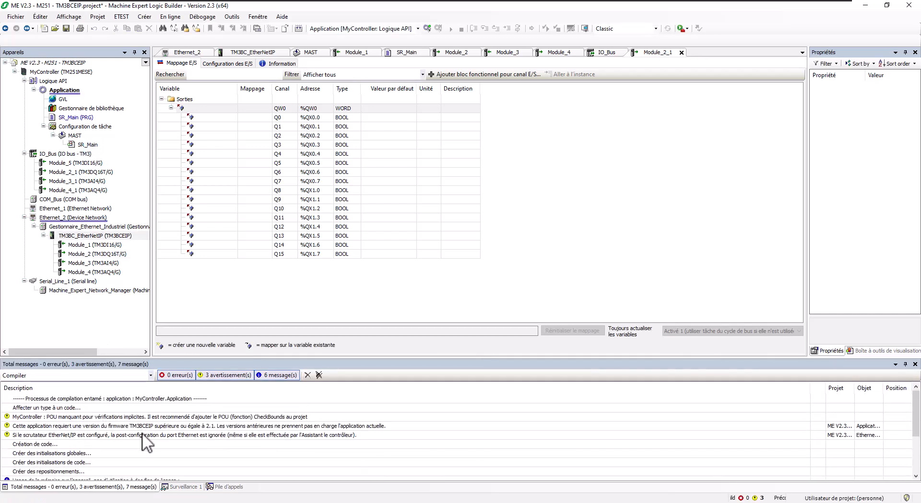
pyautogui.click(179, 426)
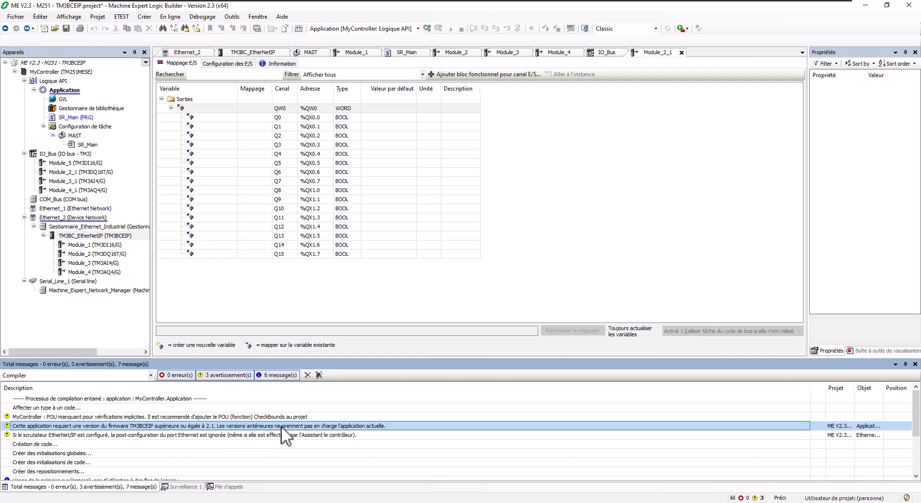
pyautogui.click(94, 437)
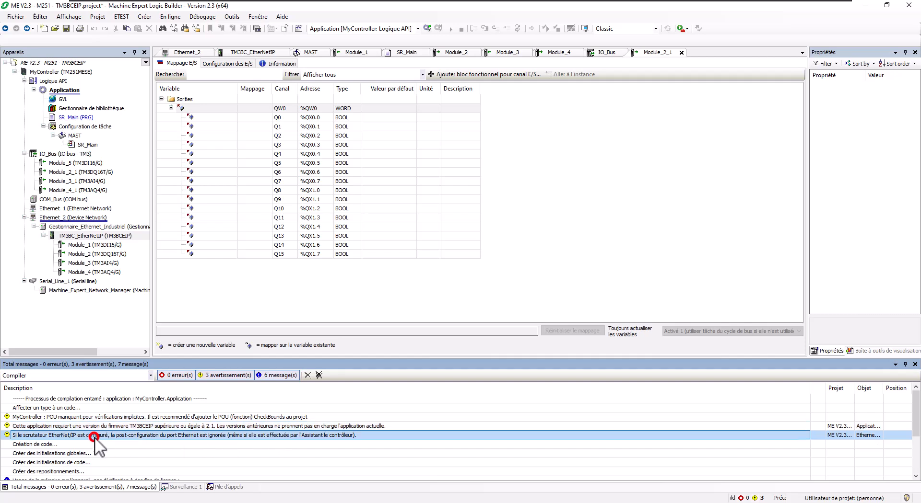
pyautogui.click(57, 417)
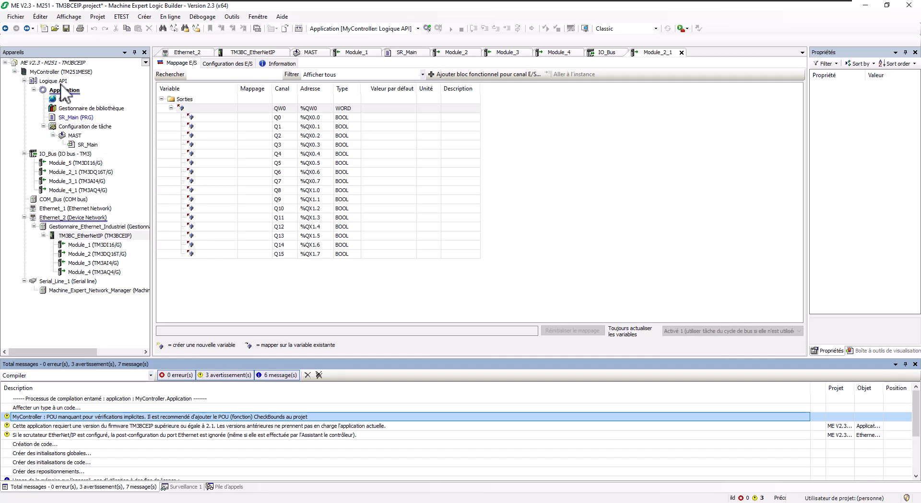
pyautogui.click(58, 72)
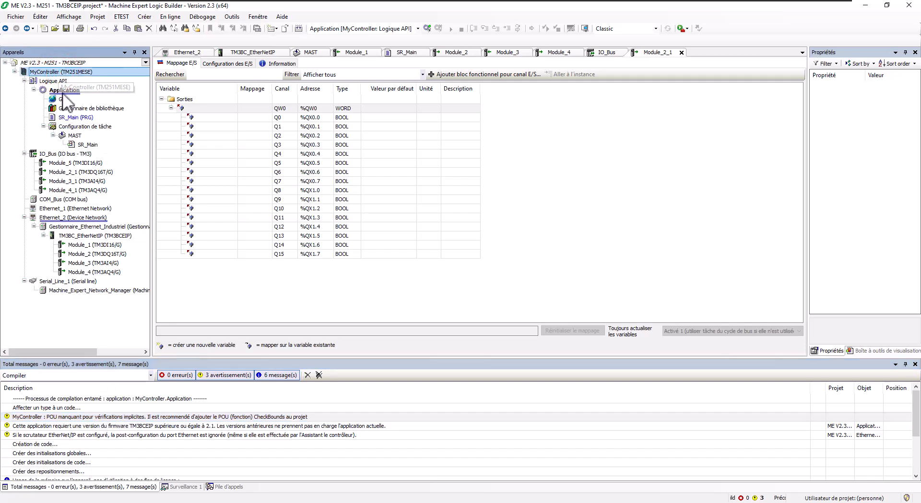
pyautogui.click(65, 90)
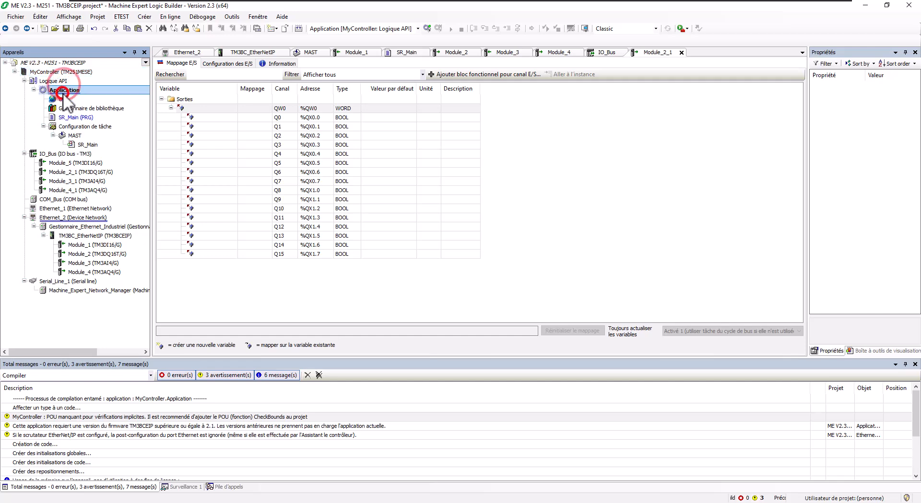
pyautogui.click(98, 17)
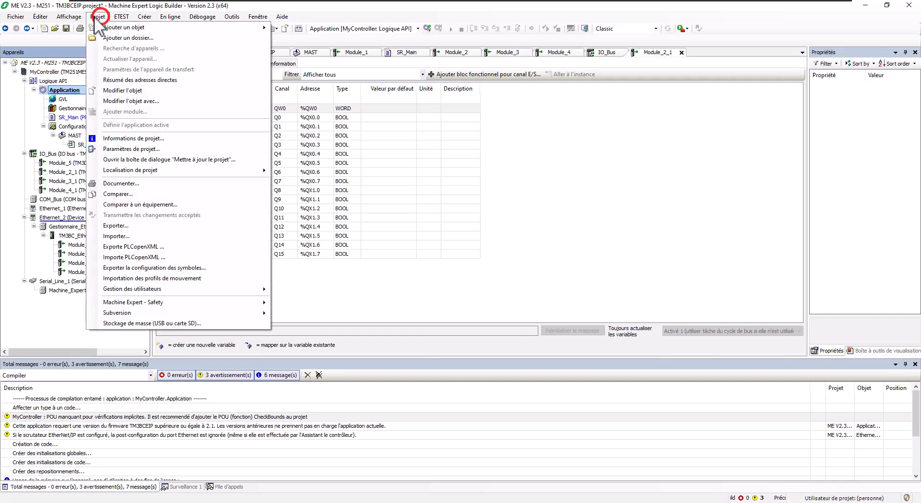
pyautogui.click(61, 92)
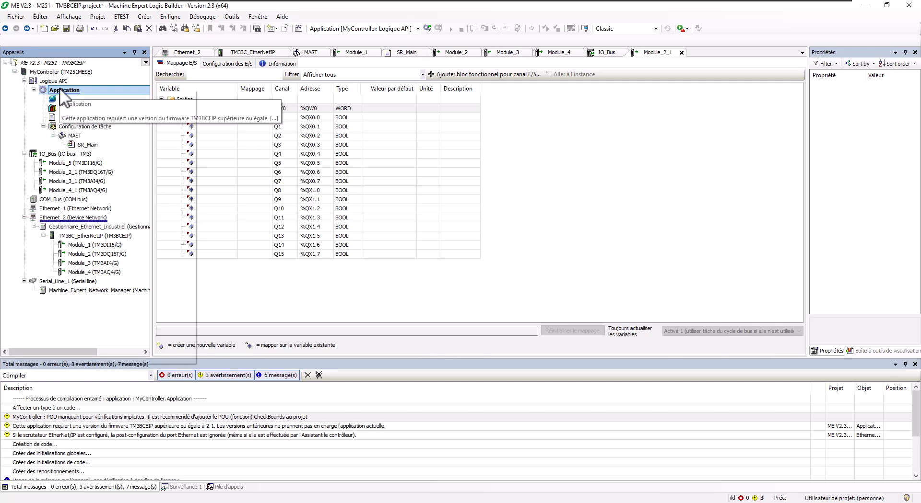
pyautogui.rightClick(60, 89)
pyautogui.moveTo(87, 151)
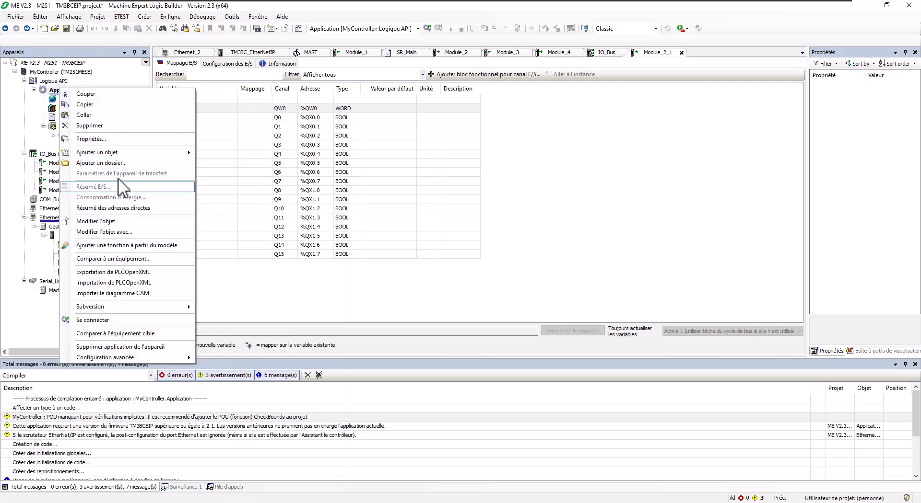
pyautogui.click(242, 172)
# Step: Add the POUs for implicit checks to Application, including the bounds, division, range and pointer check functions
pyautogui.rightClick(68, 92)
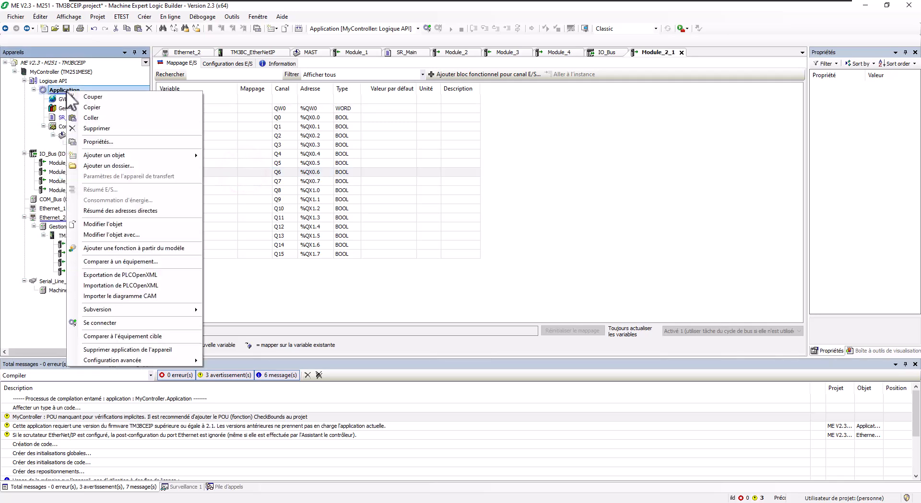
pyautogui.click(113, 156)
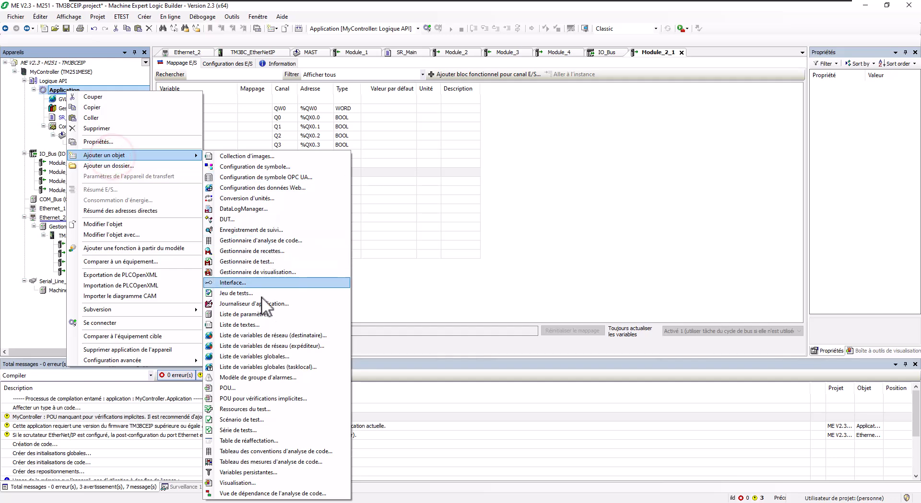
pyautogui.click(239, 399)
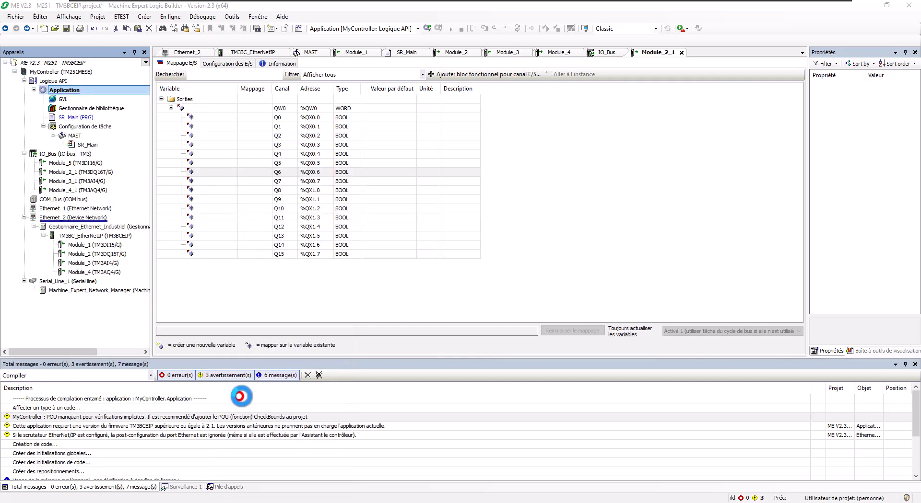
pyautogui.click(390, 224)
pyautogui.click(390, 235)
pyautogui.click(390, 245)
pyautogui.click(475, 358)
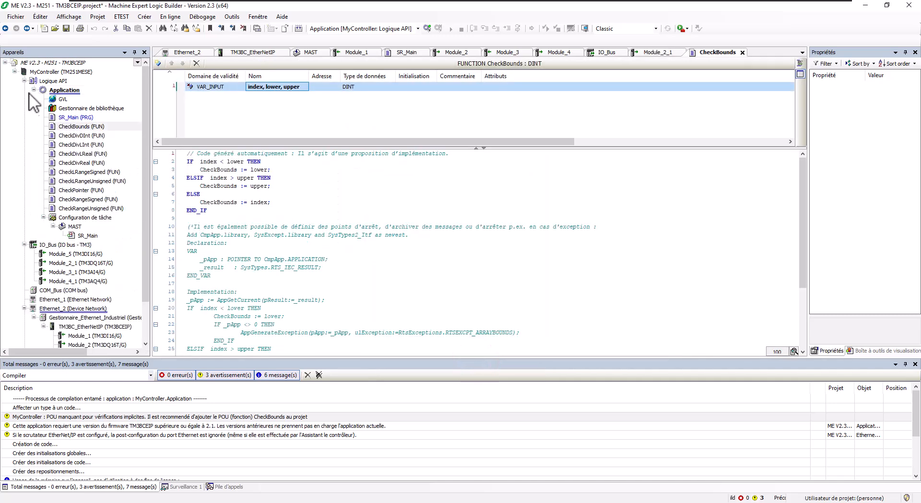
# Step: Create a folder named Checks under Application
pyautogui.rightClick(62, 91)
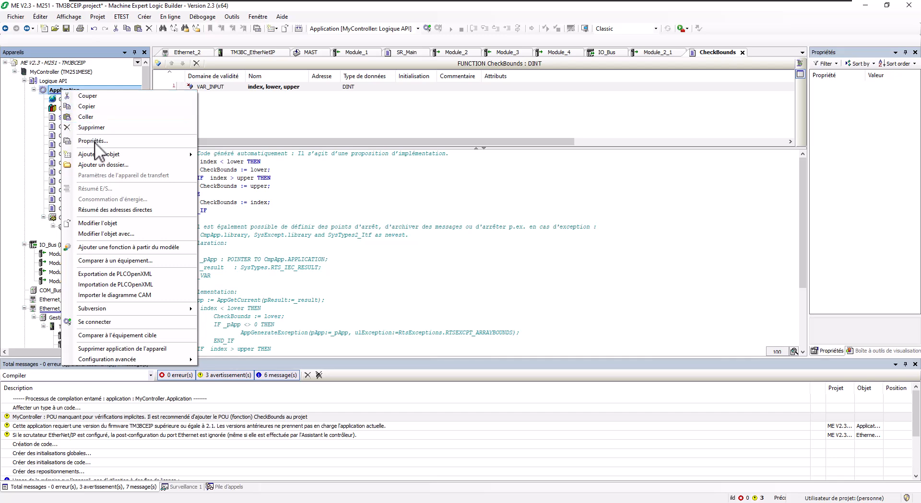
pyautogui.click(101, 163)
pyautogui.write('Checks')
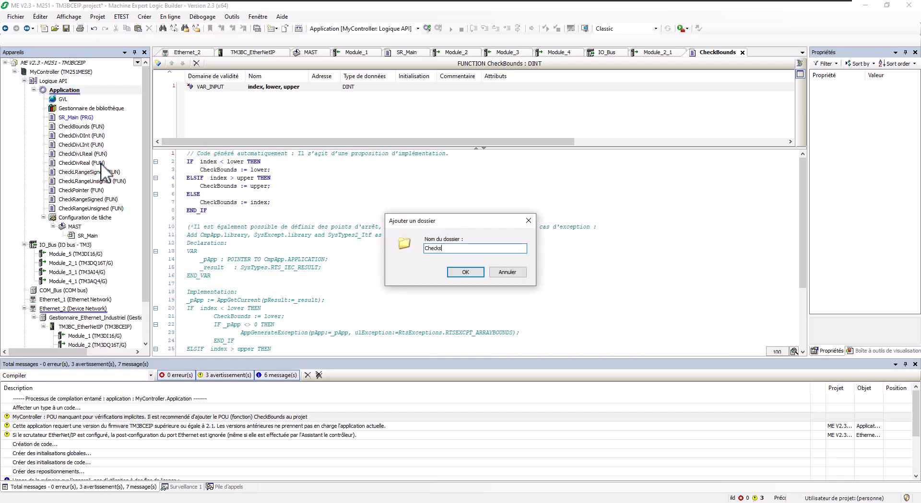
pyautogui.press('Return')
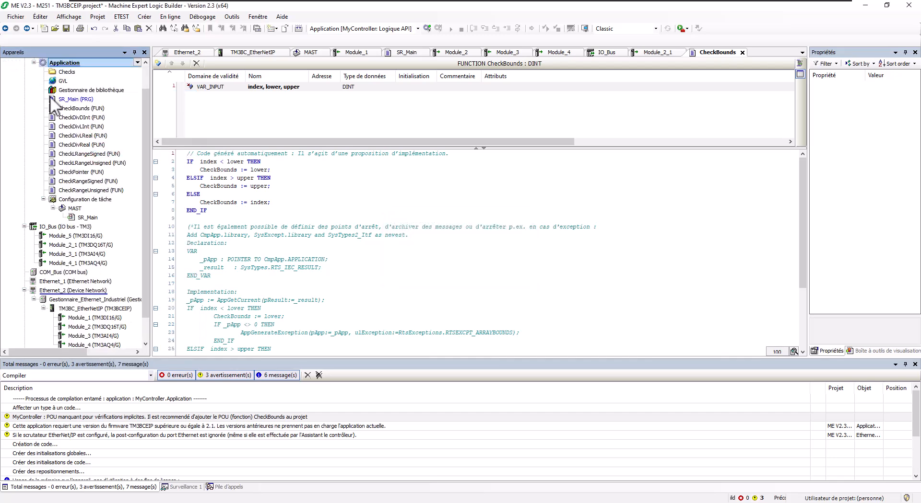
# Step: Move all functions from CheckBounds to CheckRangeUnsigned into the Checks folder and collapse it
pyautogui.click(72, 107)
pyautogui.keyDown('shift'); pyautogui.click(76, 190); pyautogui.keyUp('shift')
pyautogui.moveTo(76, 190); pyautogui.dragTo(68, 71)
pyautogui.moveTo(72, 108); pyautogui.dragTo(66, 72)
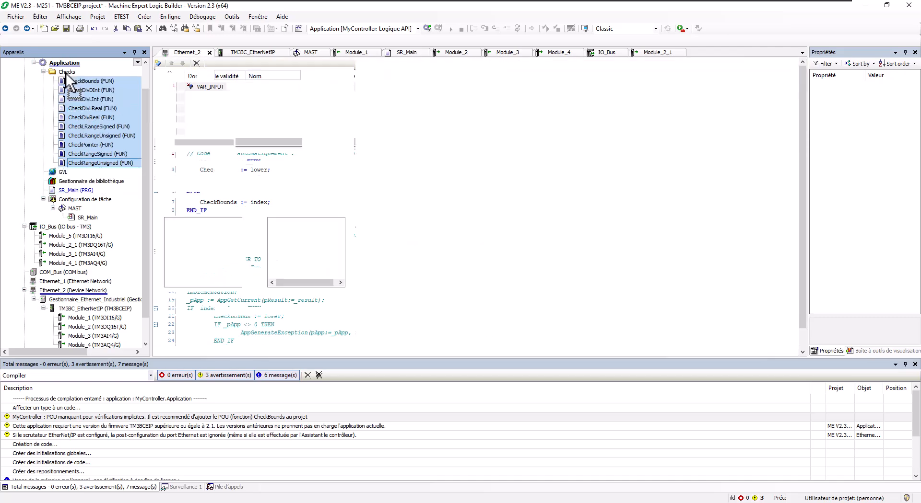
pyautogui.click(43, 71)
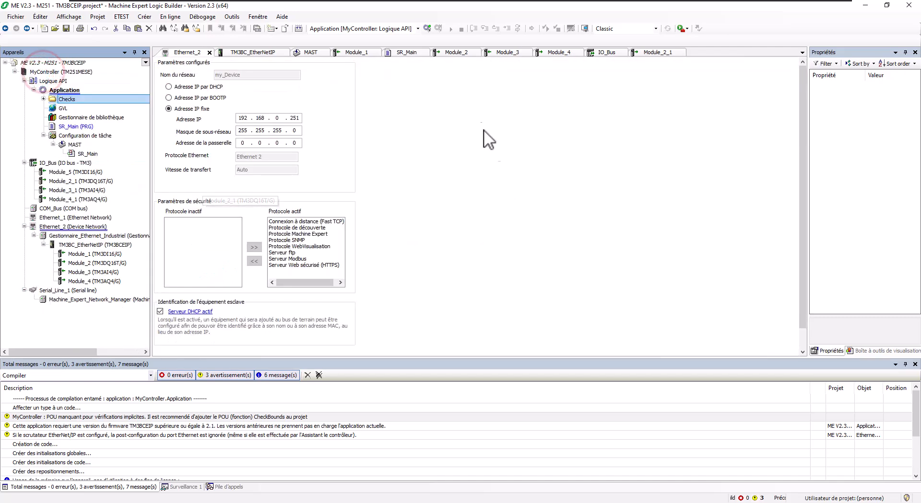